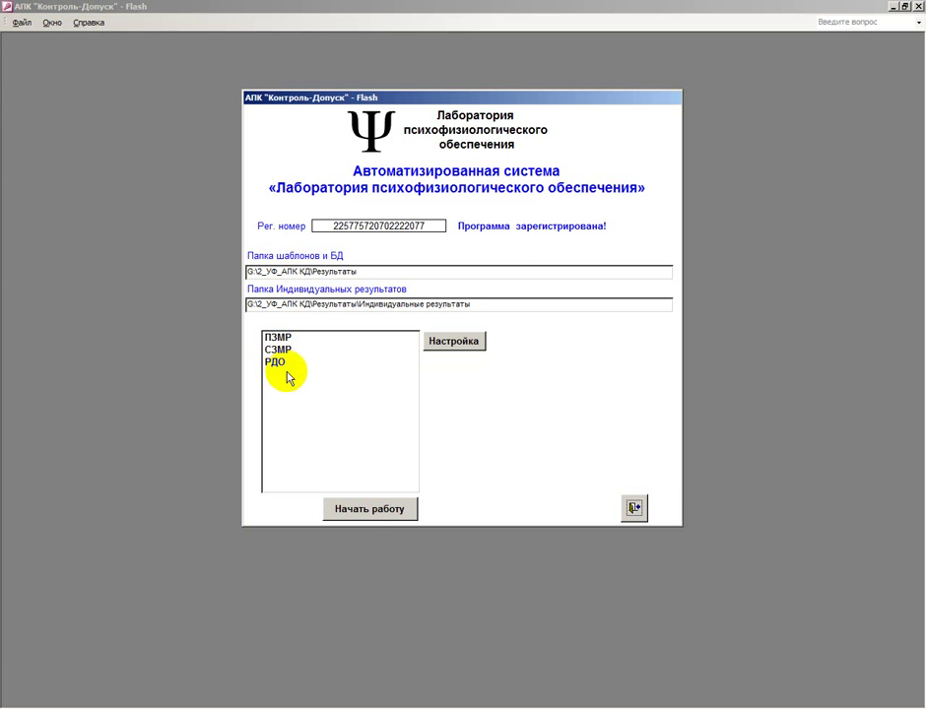
# Open the Обследуемый form and enter the subject's individual number and surname.
pyautogui.click(379, 511)
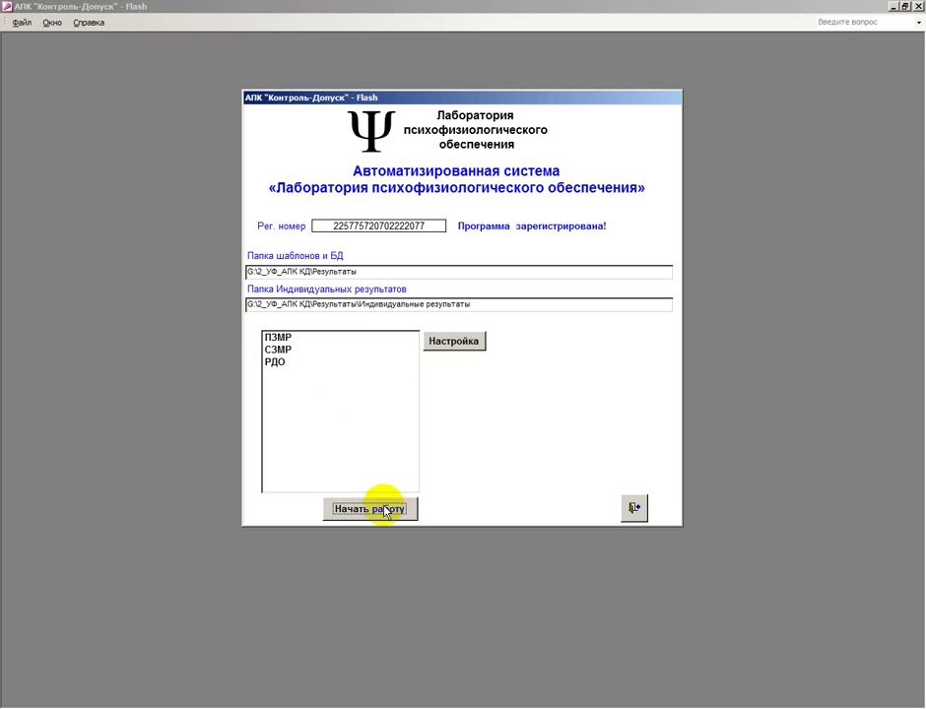
pyautogui.click(380, 511)
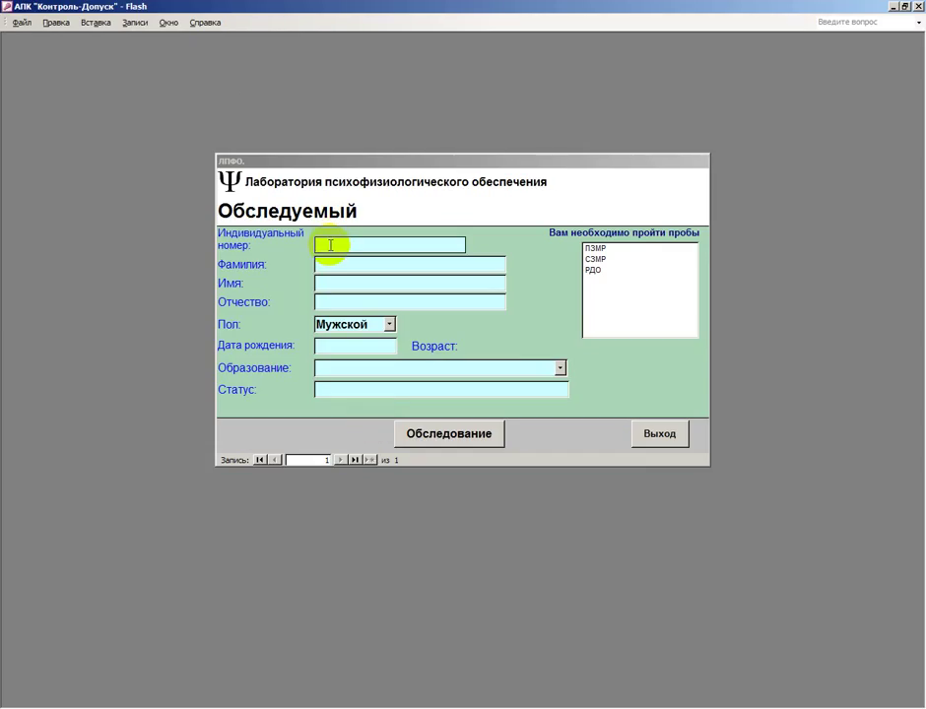
pyautogui.write('12345')
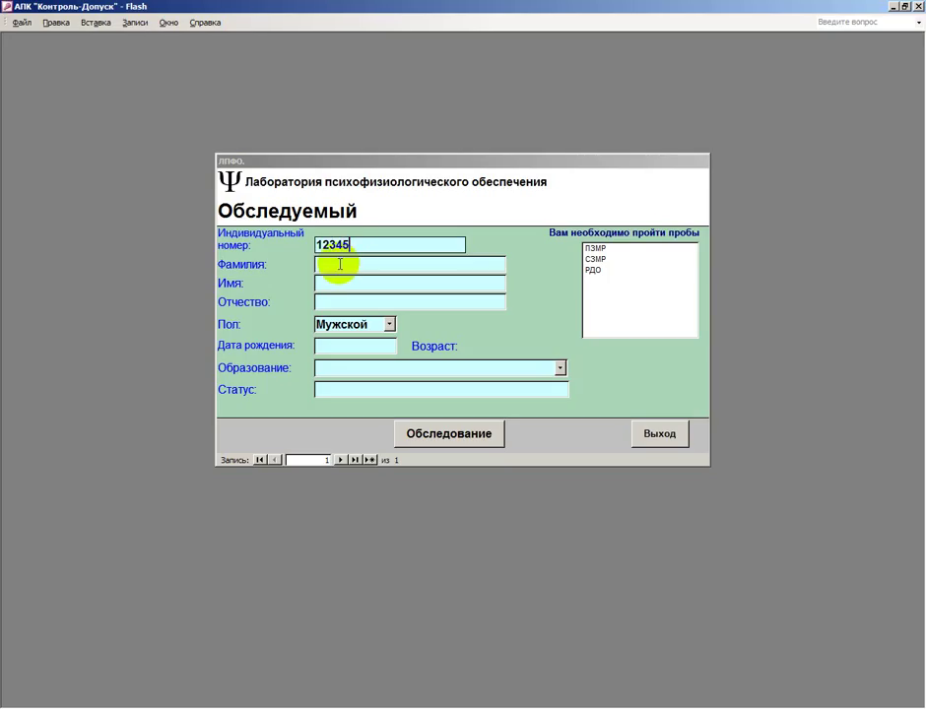
pyautogui.click(339, 264)
pyautogui.write('Иванов')
# Fill in the subject's first name and patronymic, correcting the typos.
pyautogui.click(337, 282)
pyautogui.write('И')
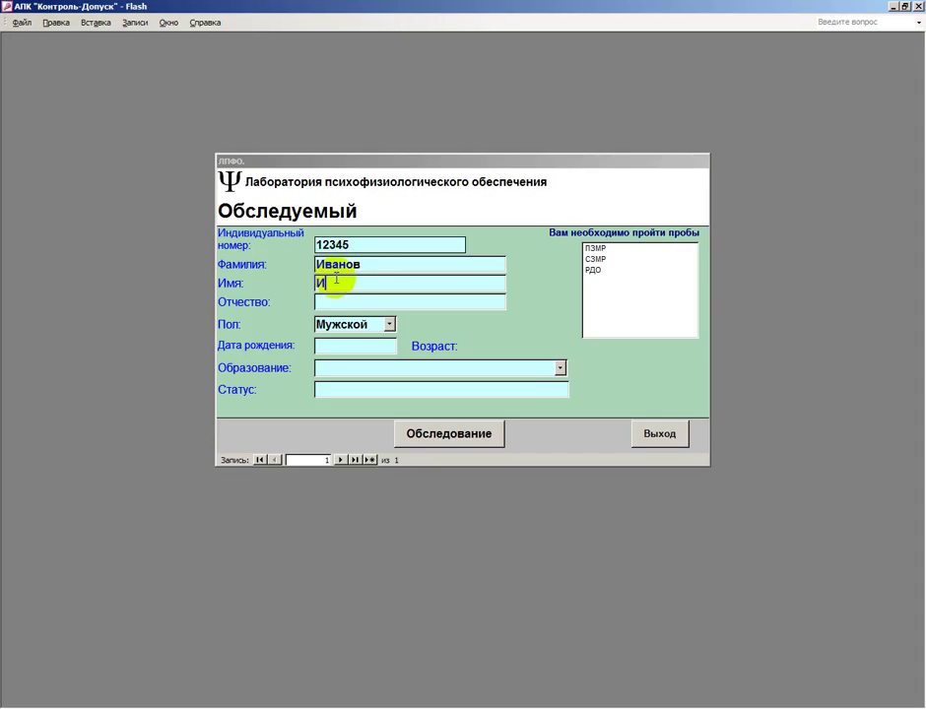
pyautogui.write('вапн')
pyautogui.press('BackSpace')
pyautogui.press('BackSpace')
pyautogui.write('н')
pyautogui.click(330, 301)
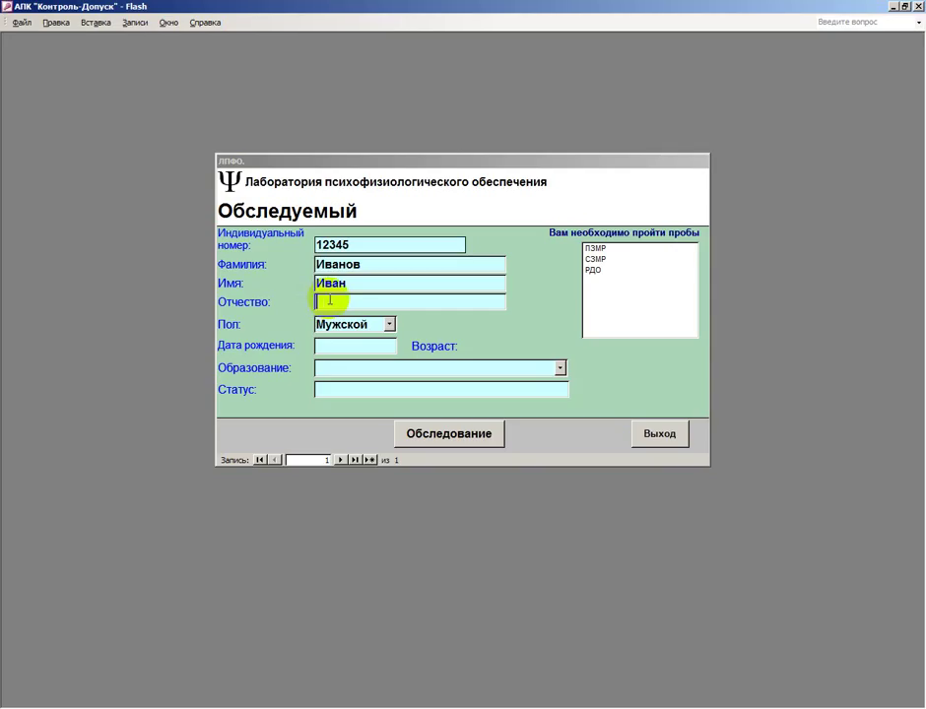
pyautogui.write('Иванович')
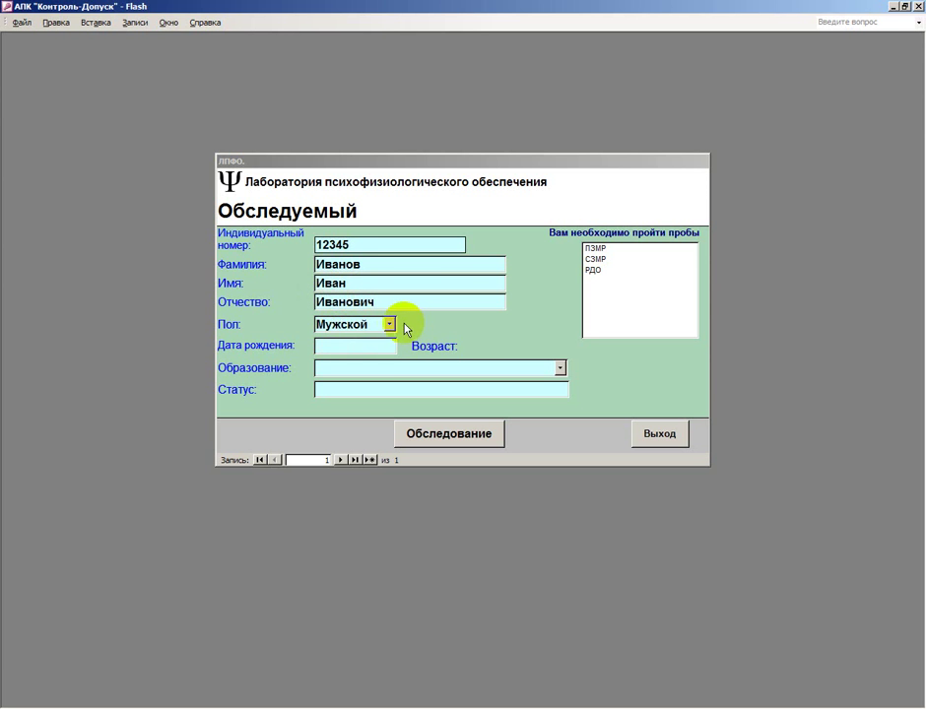
# Keep sex as Мужской and enter the subject's birth date so the age shows 38.
pyautogui.click(390, 324)
pyautogui.click(392, 324)
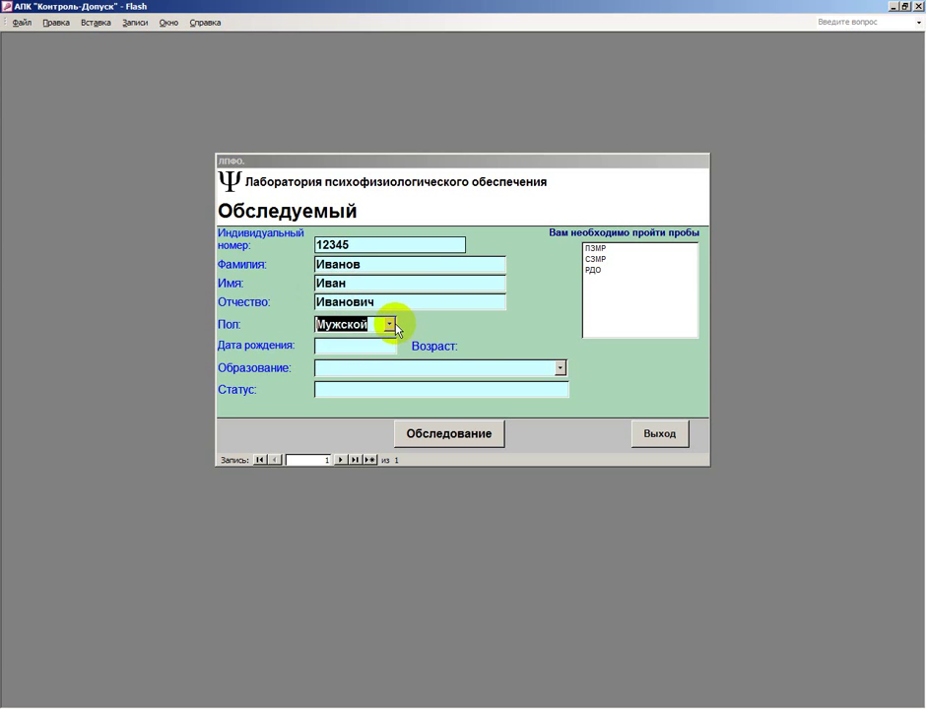
pyautogui.click(321, 345)
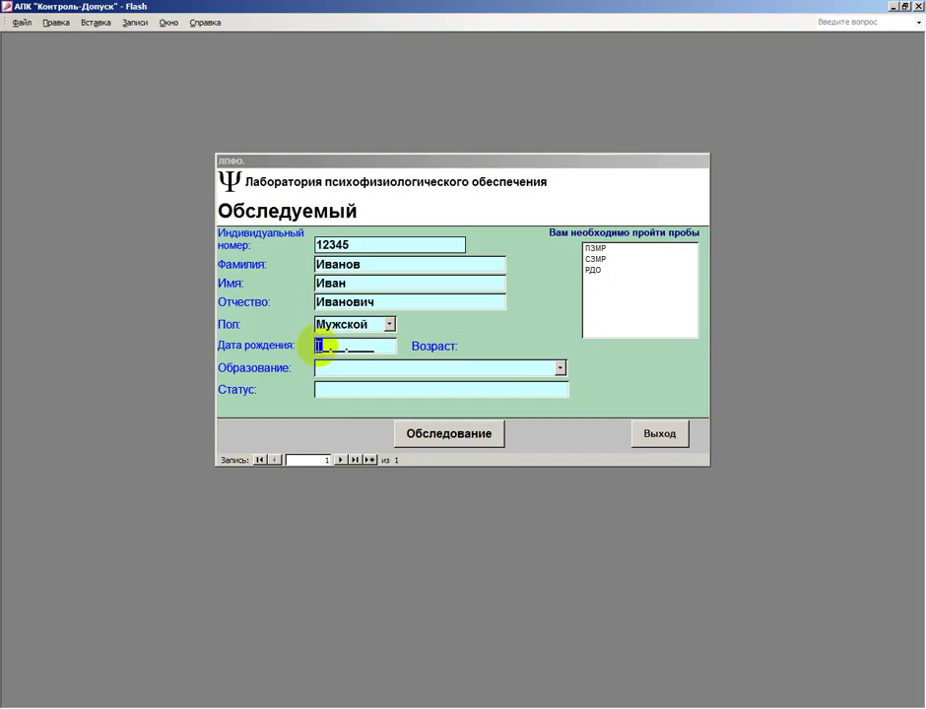
pyautogui.write('11.11.')
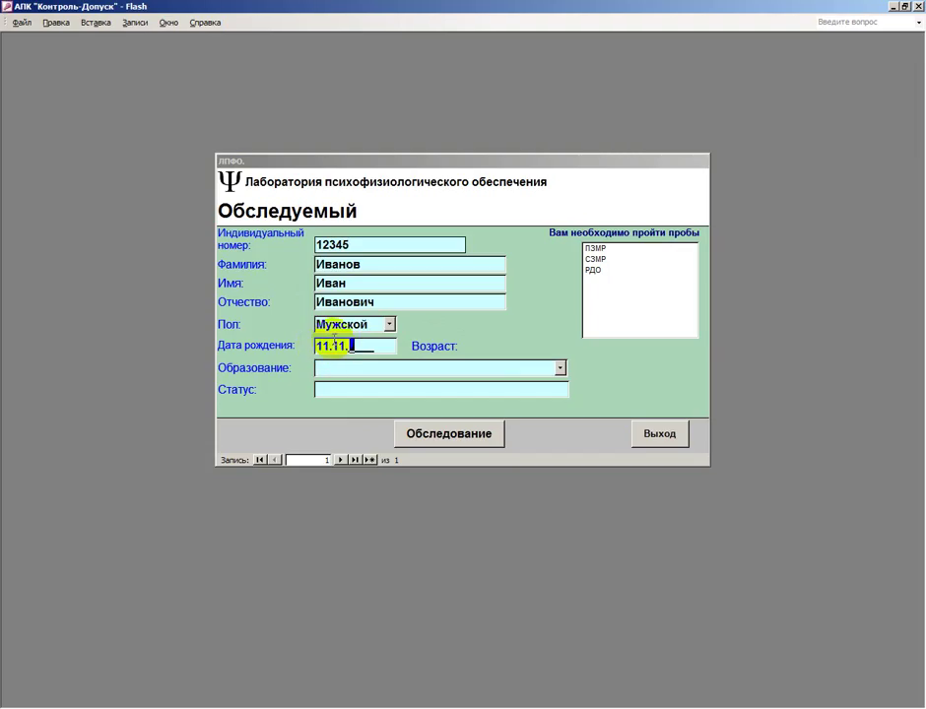
pyautogui.write('1976')
pyautogui.click(356, 367)
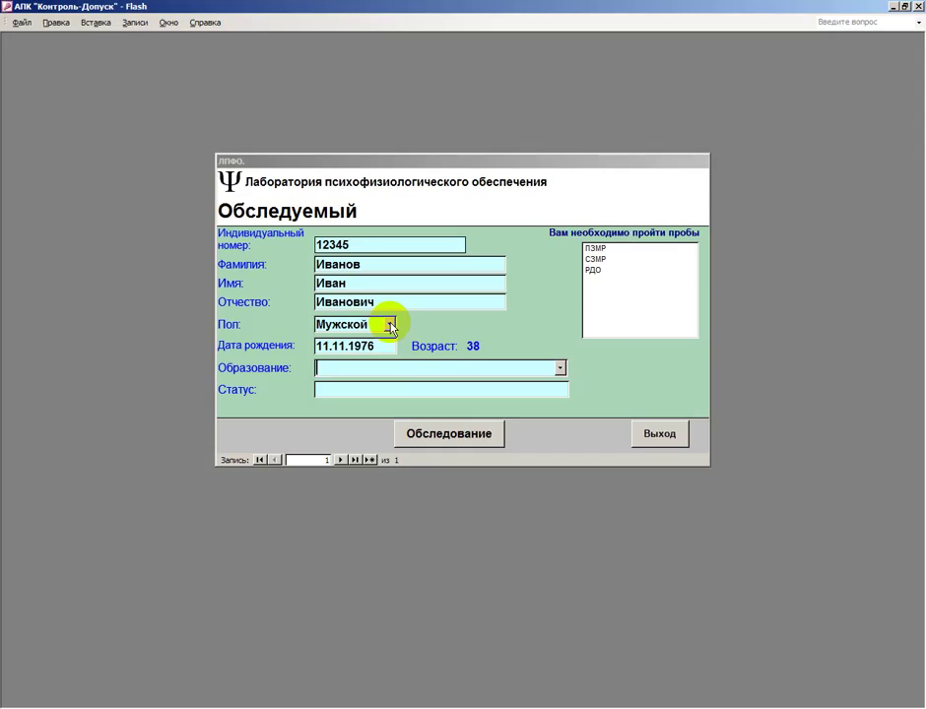
# Set education to Средне-техническое, leaving sex as Мужской.
pyautogui.click(390, 326)
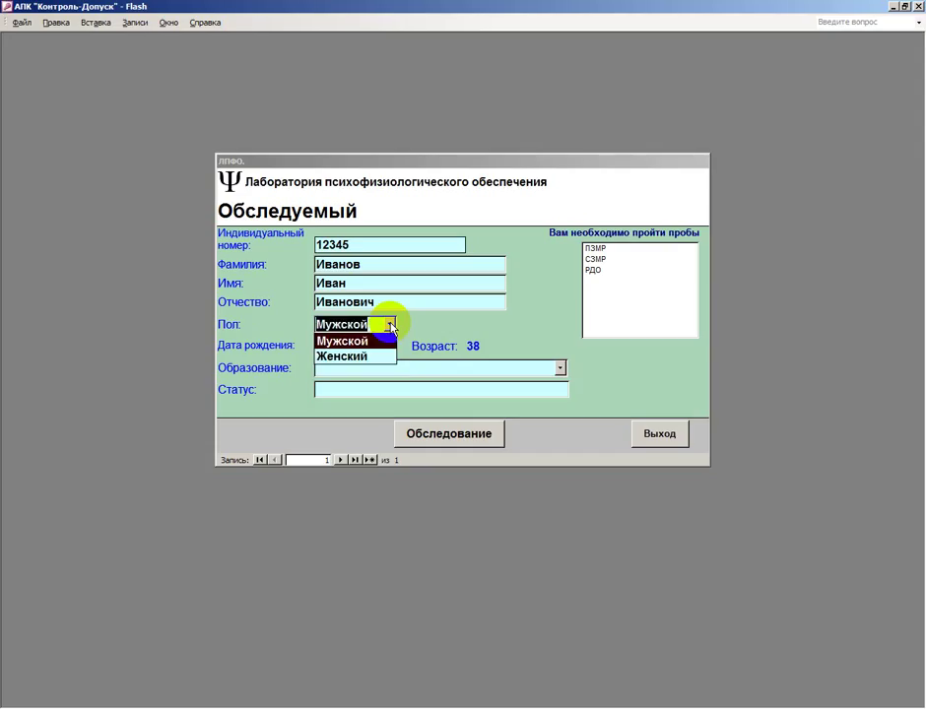
pyautogui.click(420, 329)
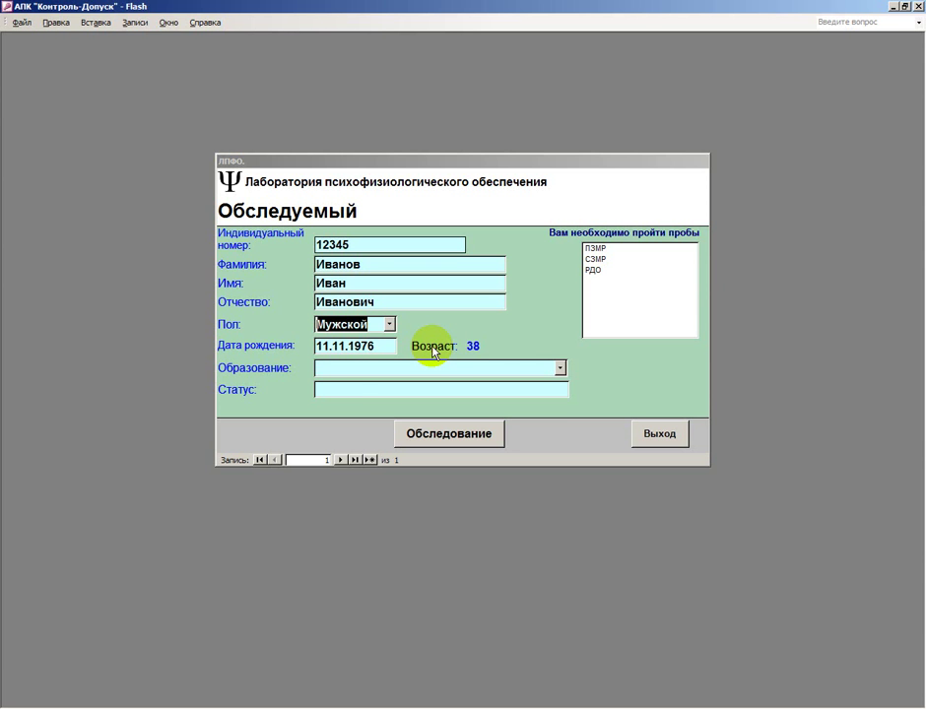
pyautogui.click(560, 369)
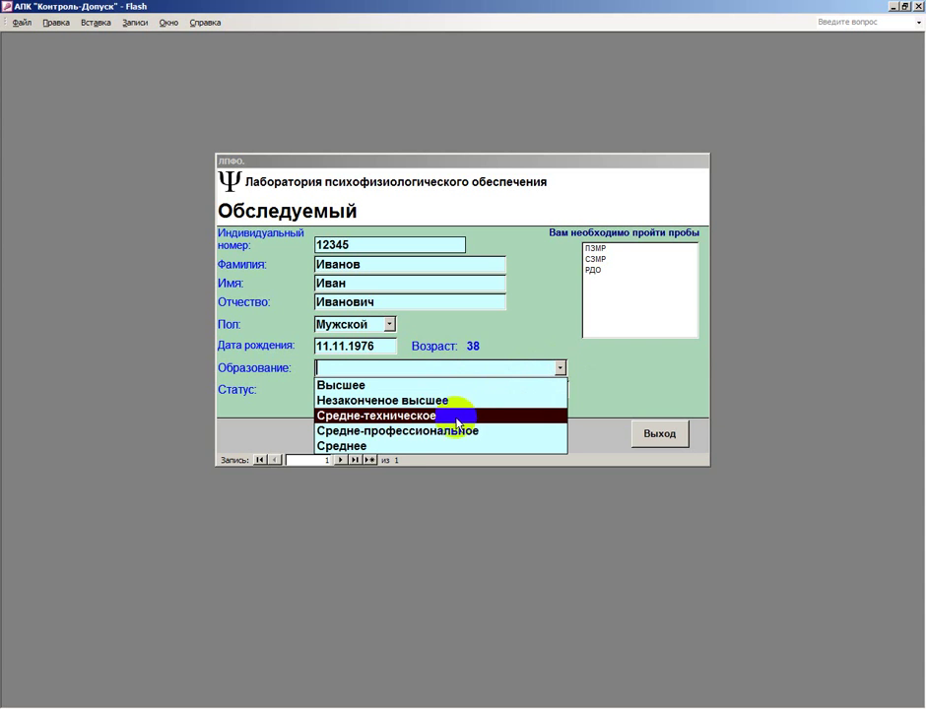
pyautogui.click(403, 415)
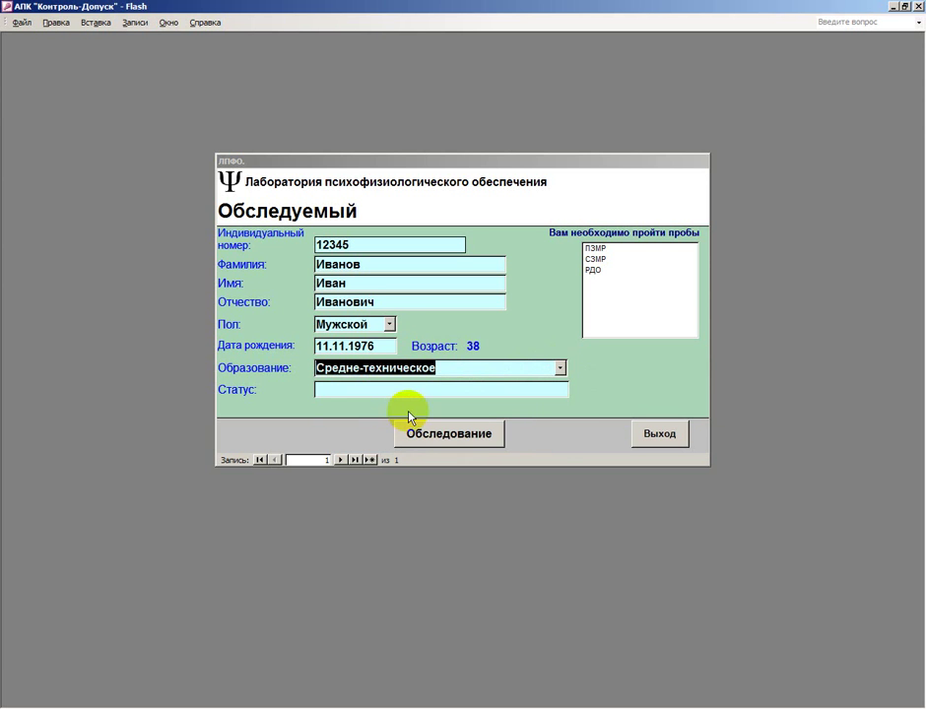
pyautogui.click(464, 387)
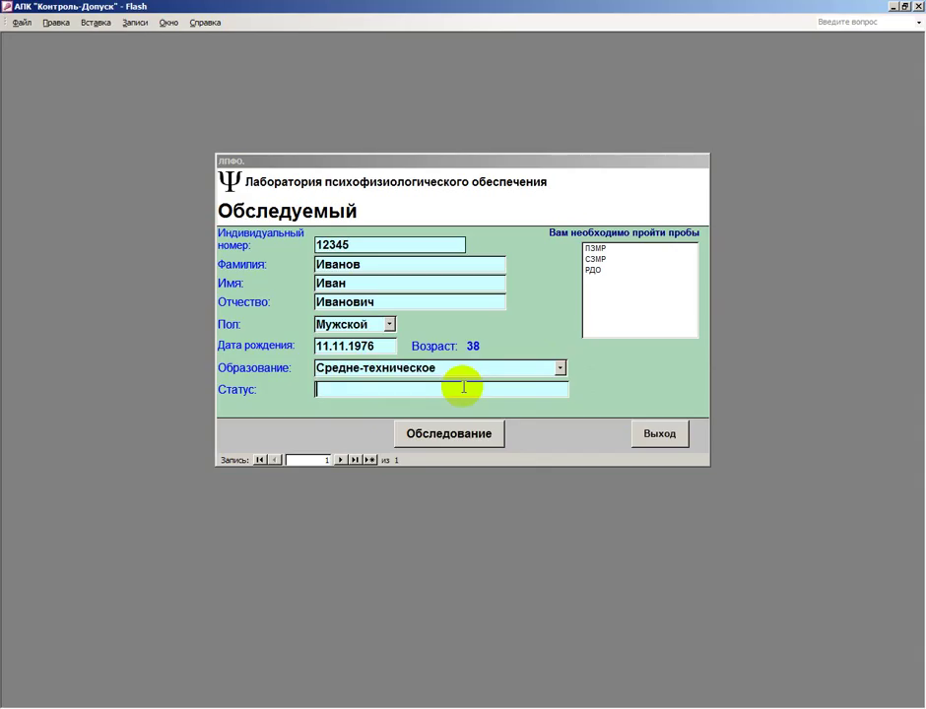
# Type the subject's status and trim it down to Оператор.
pyautogui.write('Летчик')
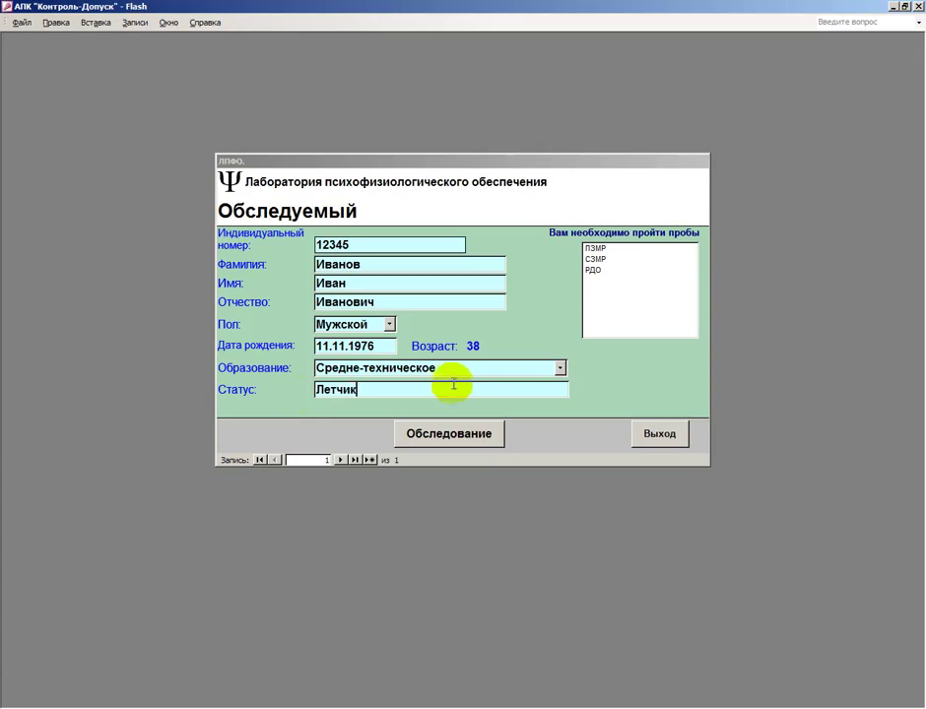
pyautogui.press('BackSpace')
pyautogui.press('BackSpace')
pyautogui.press('BackSpace')
pyautogui.press('BackSpace')
pyautogui.press('BackSpace')
pyautogui.press('BackSpace')
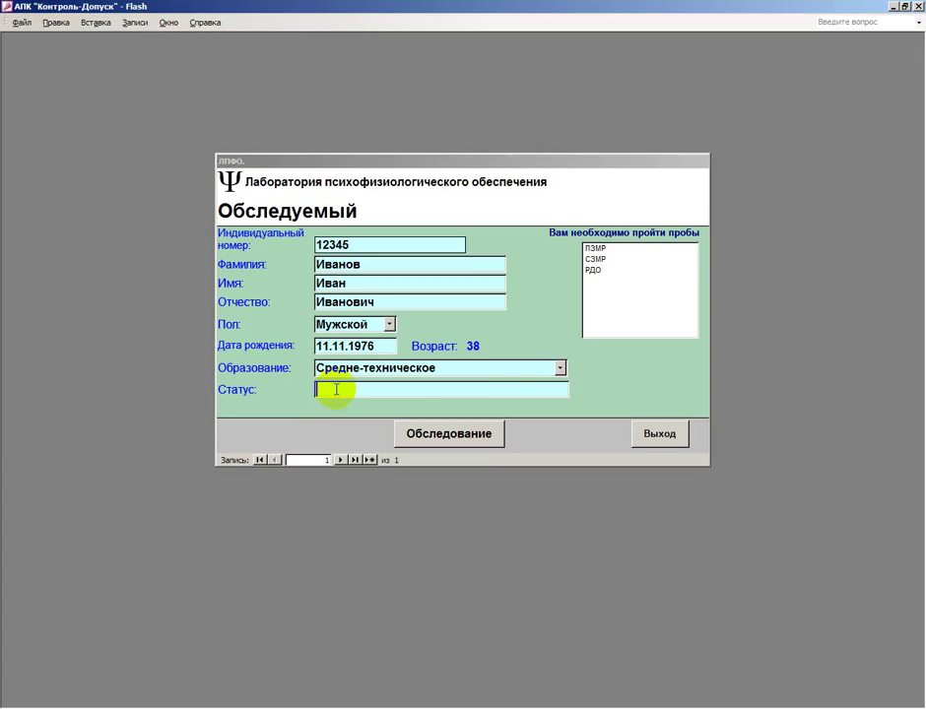
pyautogui.write('Оператор БЩ')
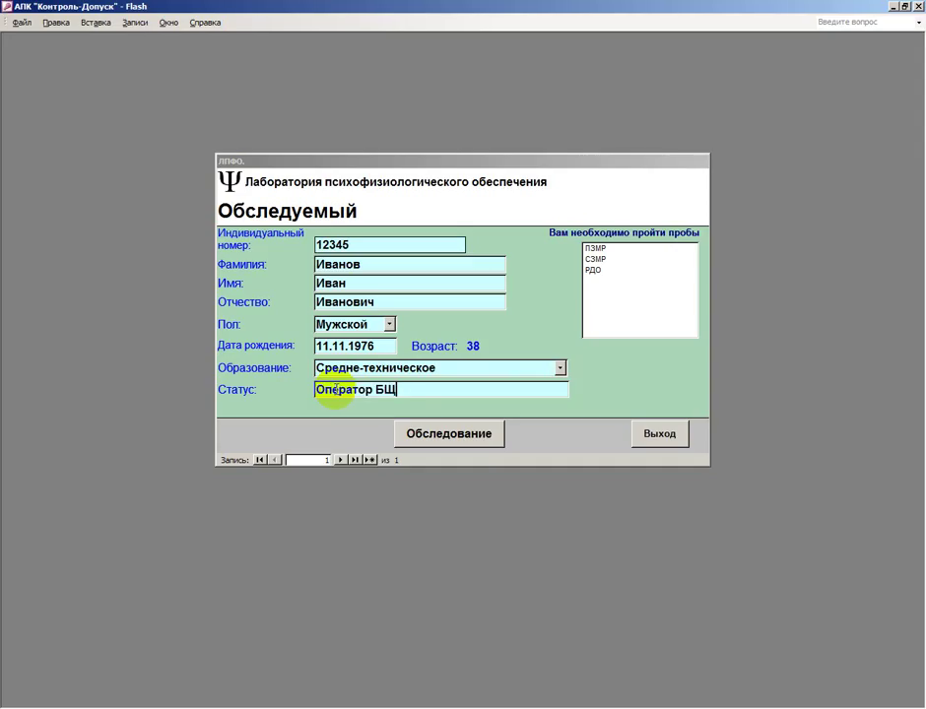
pyautogui.write('У АС')
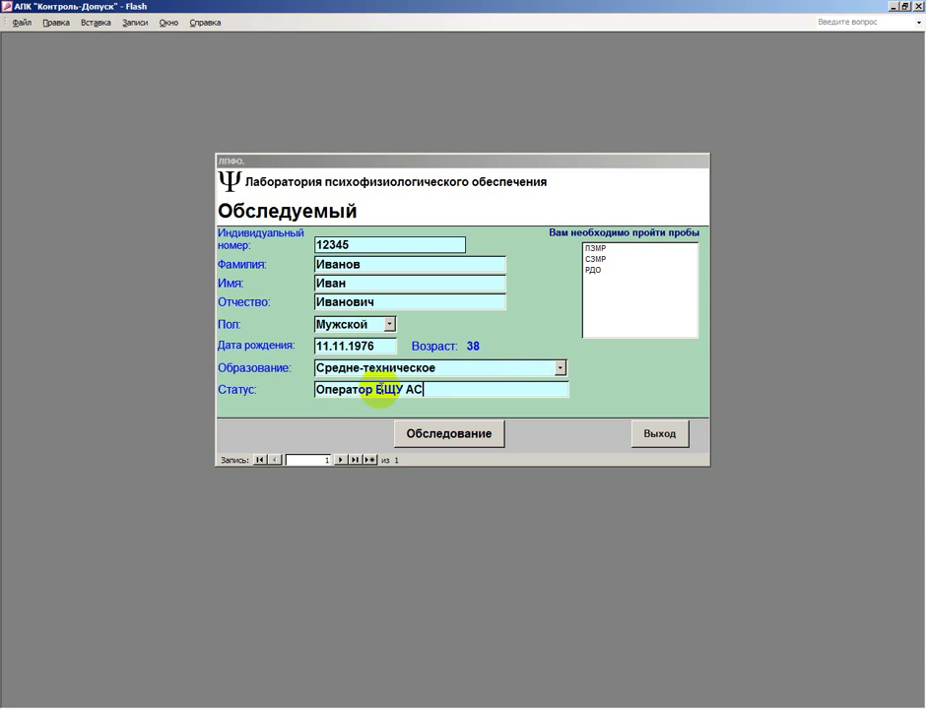
pyautogui.moveTo(427, 390); pyautogui.dragTo(313, 393)
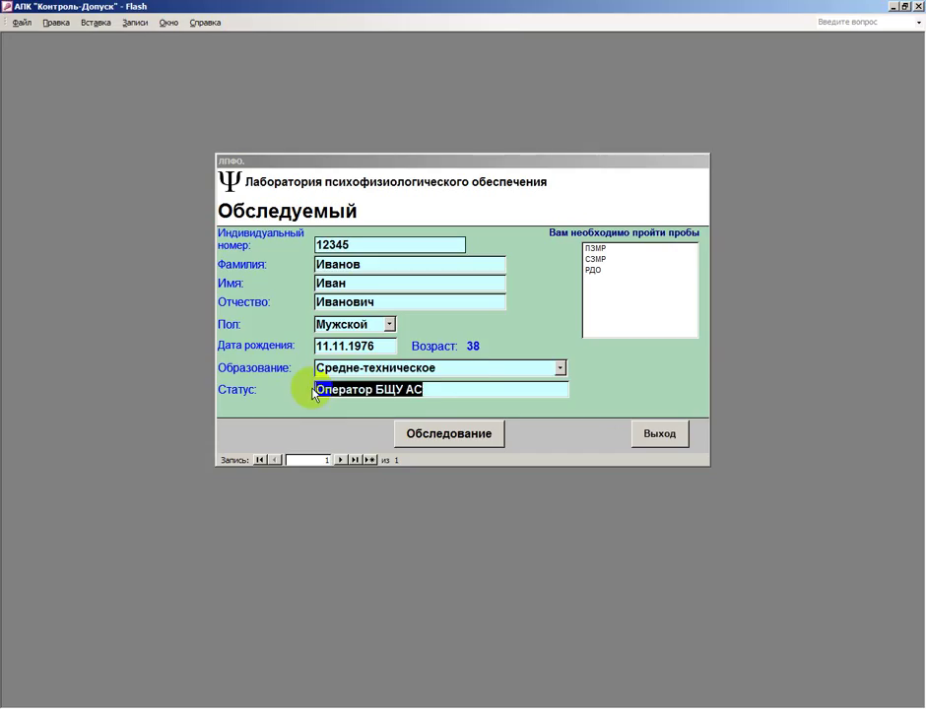
pyautogui.click(447, 389)
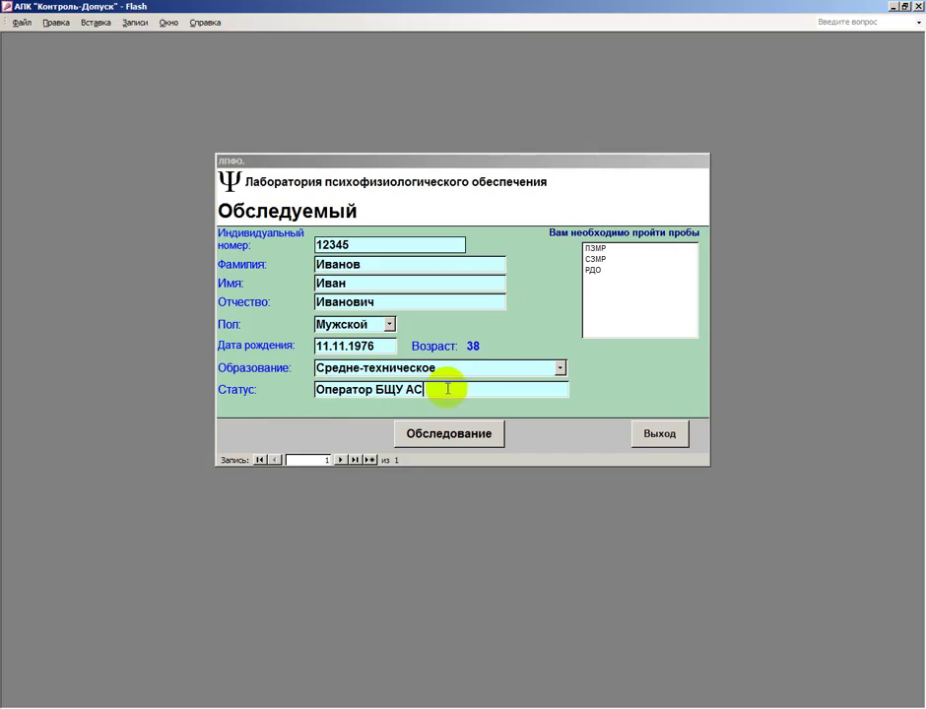
pyautogui.press('BackSpace')
pyautogui.press('BackSpace')
pyautogui.press('BackSpace')
pyautogui.press('BackSpace')
pyautogui.press('BackSpace')
pyautogui.press('BackSpace')
pyautogui.press('BackSpace')
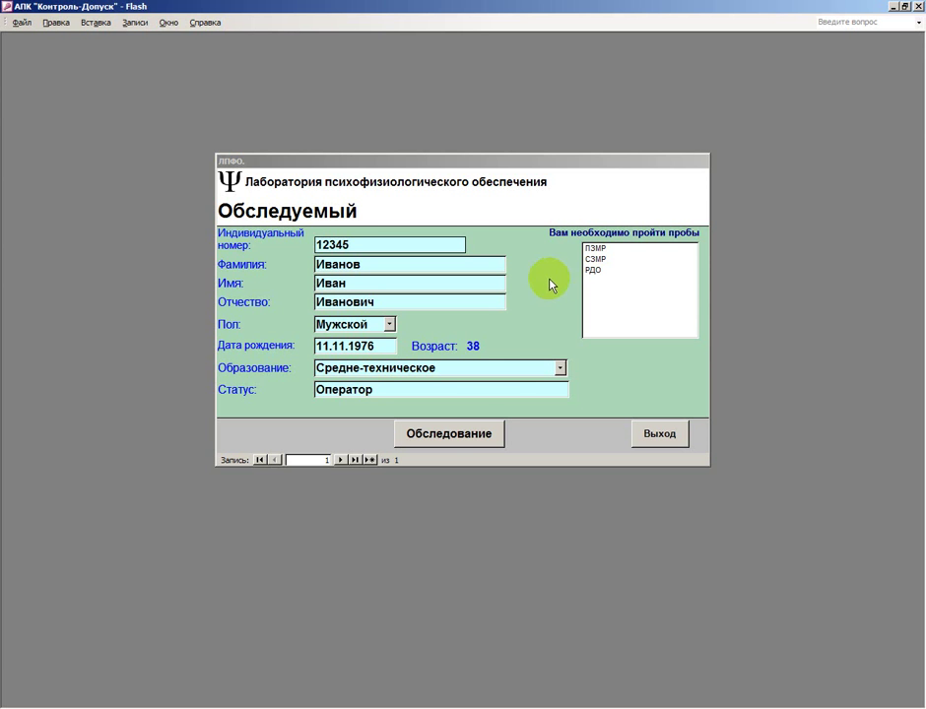
# Review the individual norms dialog and close it, leaving ПЗМР, СЗМР and РДО norms at zero.
pyautogui.click(466, 438)
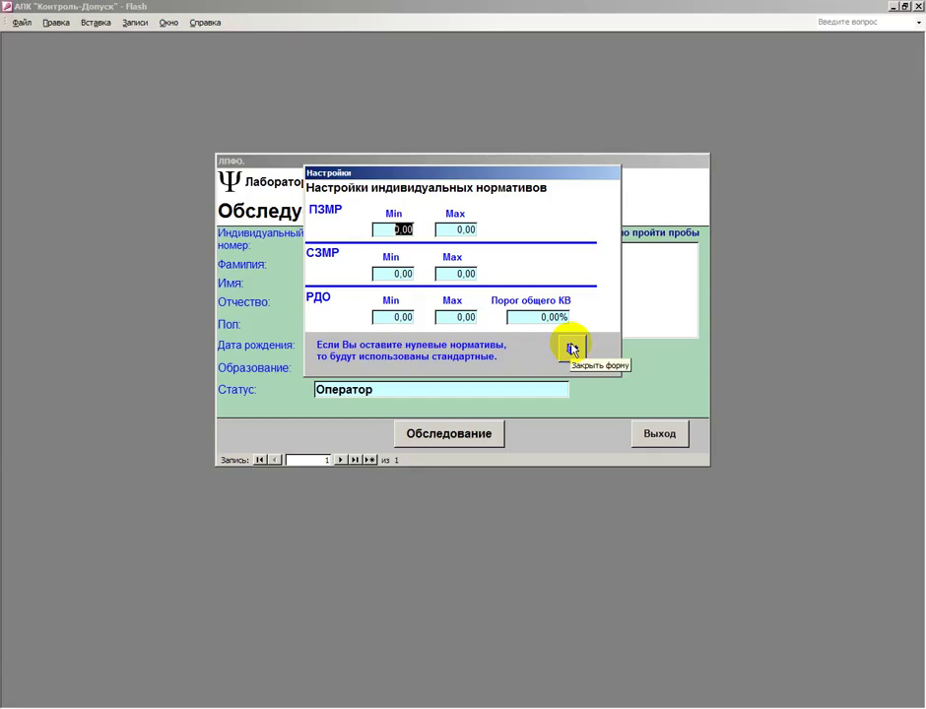
pyautogui.click(571, 349)
pyautogui.click(571, 349)
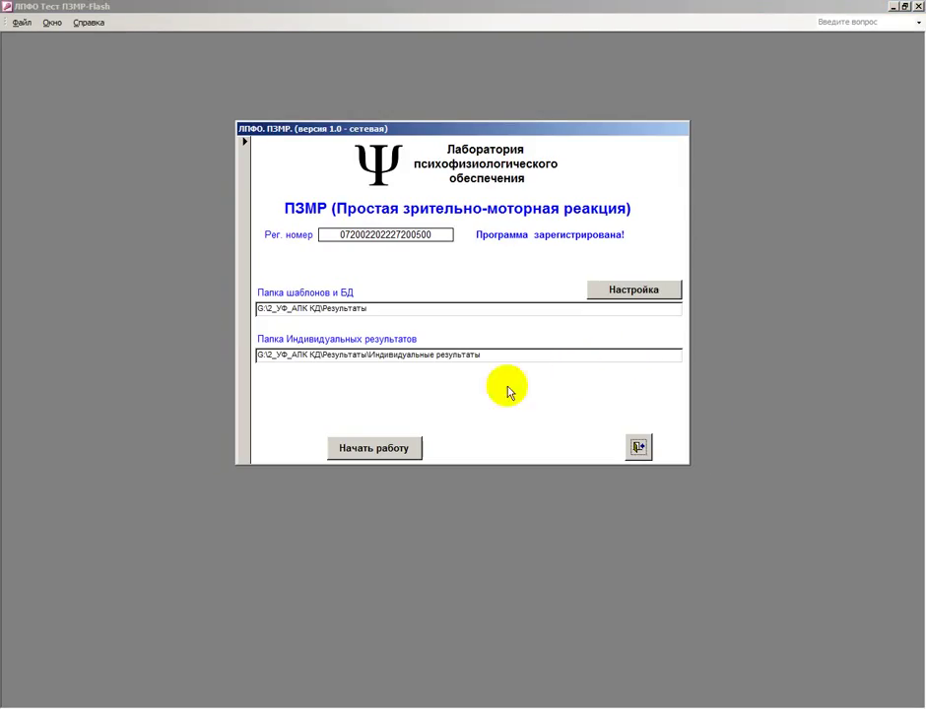
# Start the ПЗМР session, show its instructions and begin testing.
pyautogui.click(393, 445)
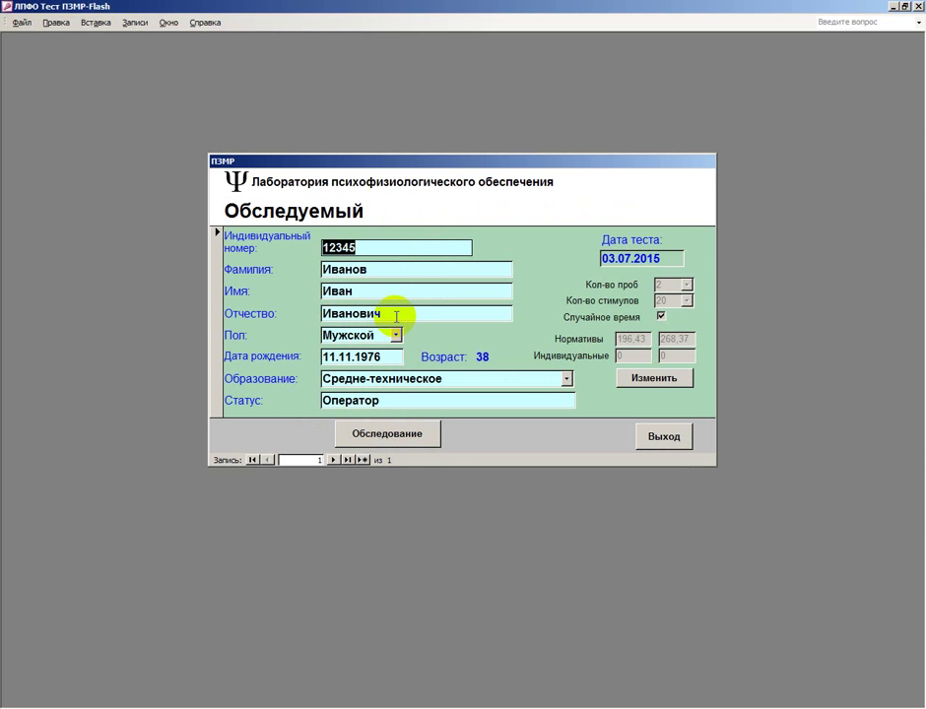
pyautogui.click(399, 453)
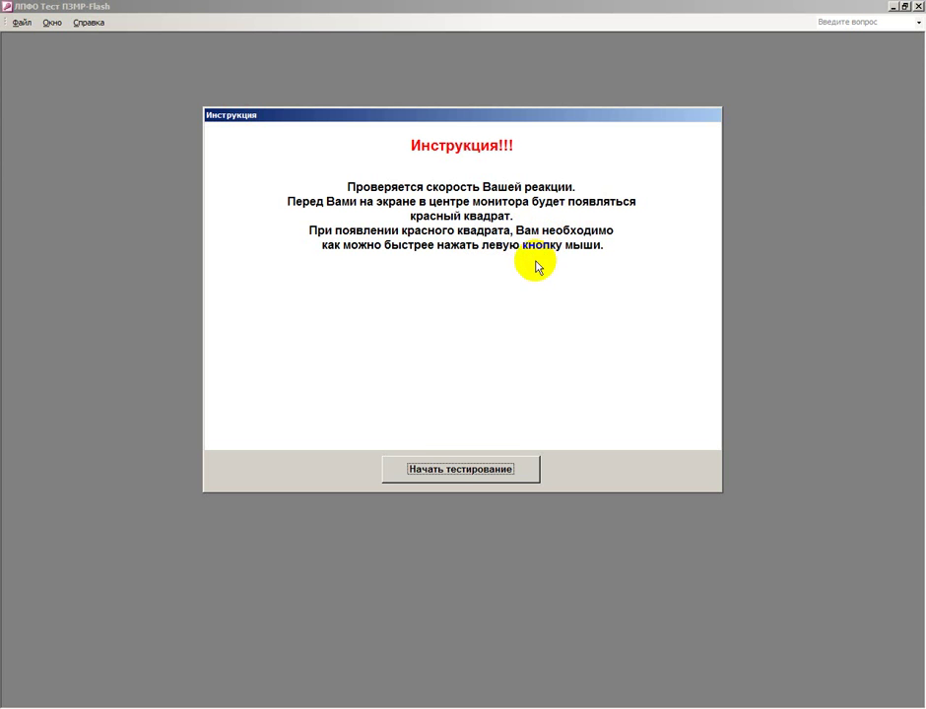
pyautogui.click(465, 471)
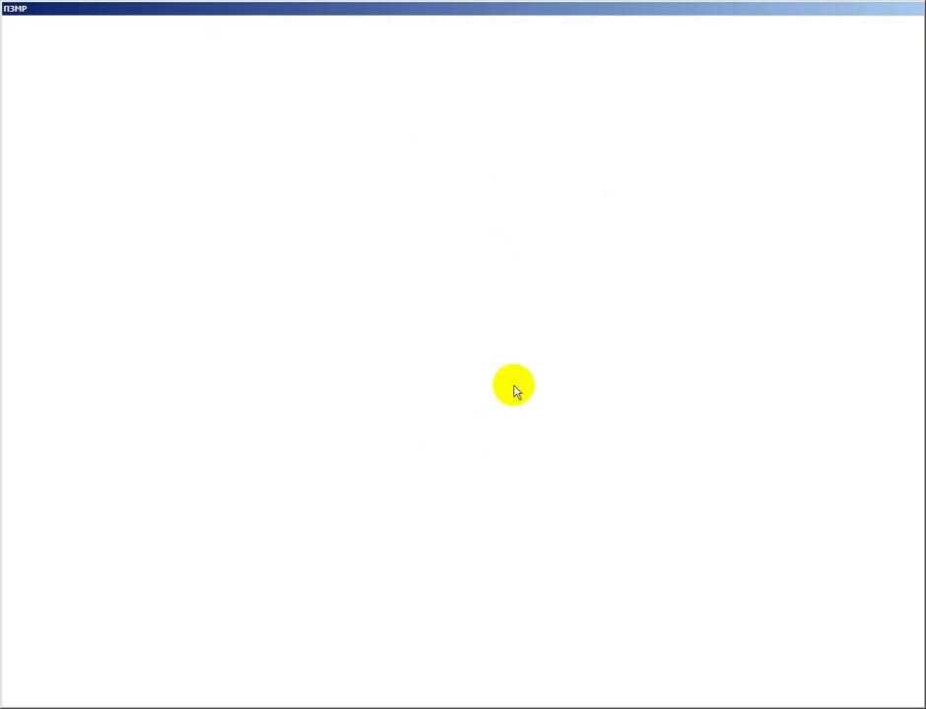
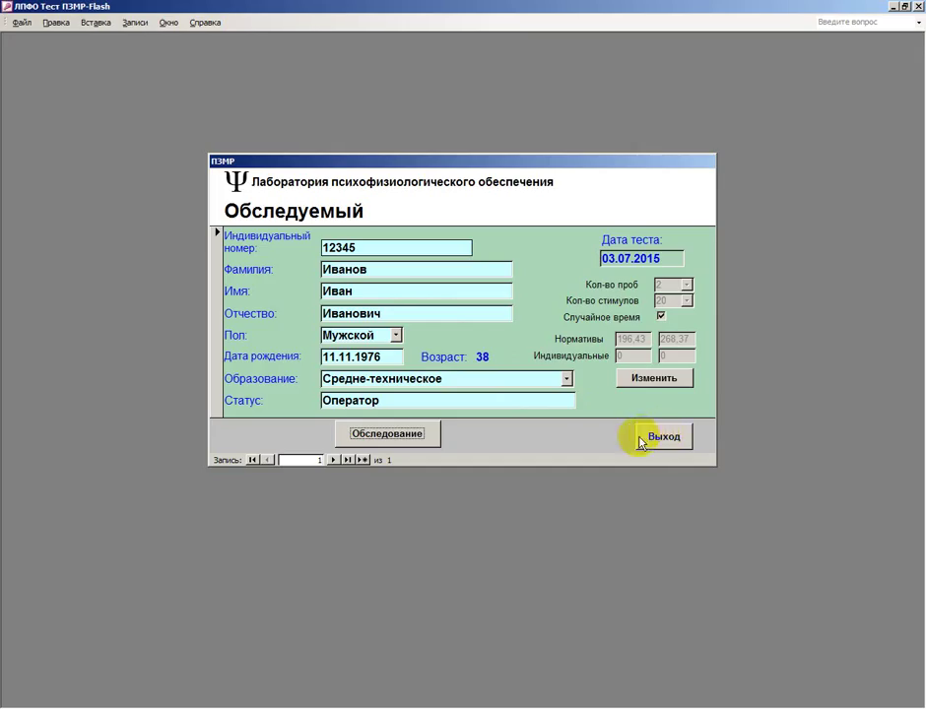
# Exit the ПЗМР test and acknowledge the 'Продолжаем!' message to launch the СЗМР module.
pyautogui.click(624, 439)
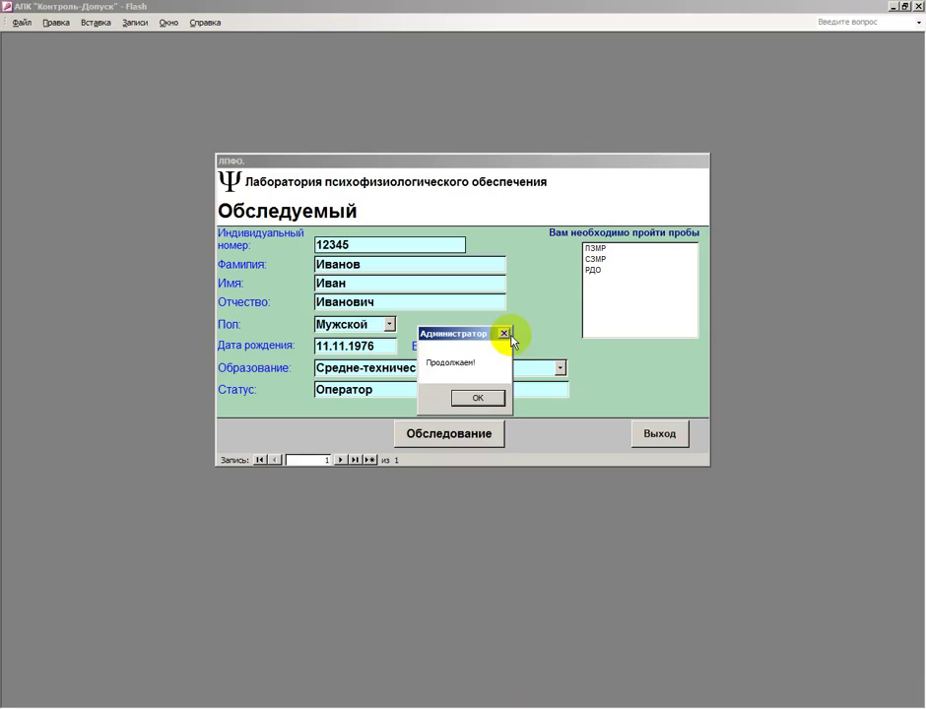
pyautogui.click(481, 399)
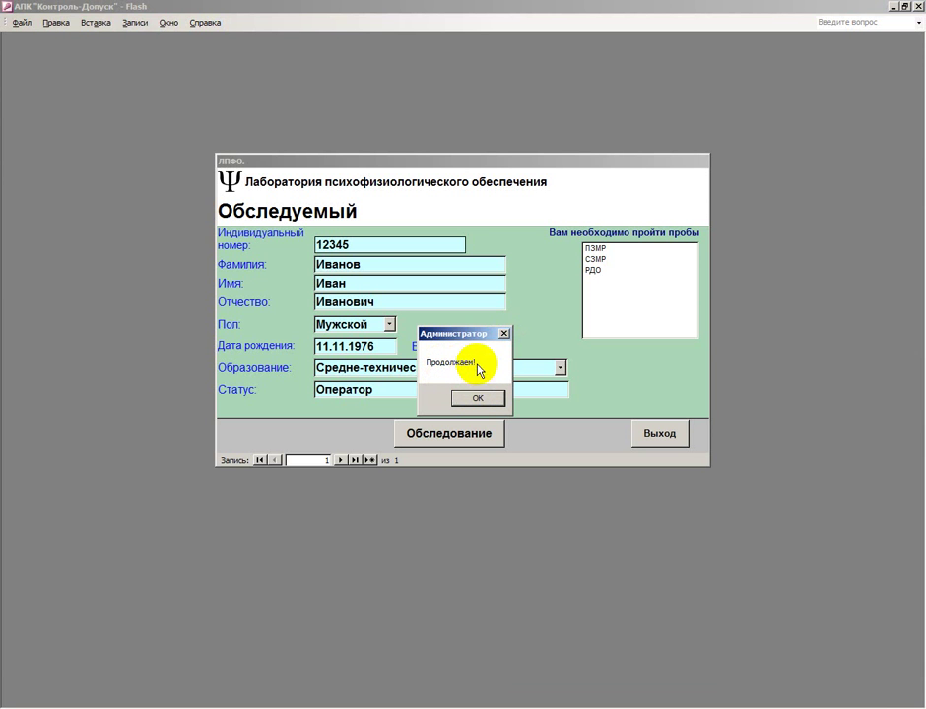
pyautogui.click(483, 399)
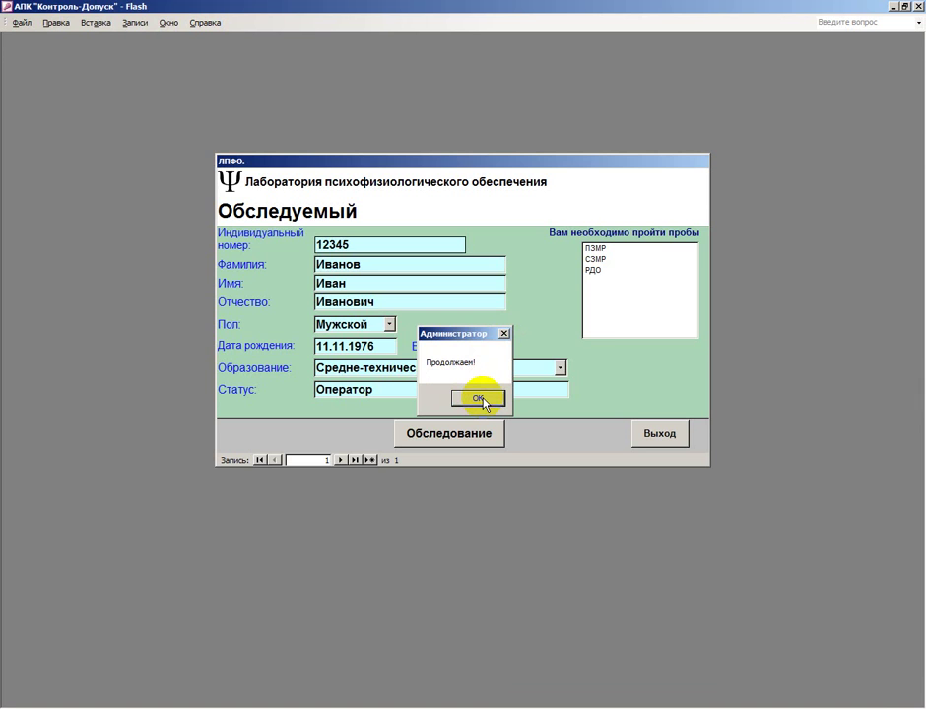
pyautogui.click(483, 399)
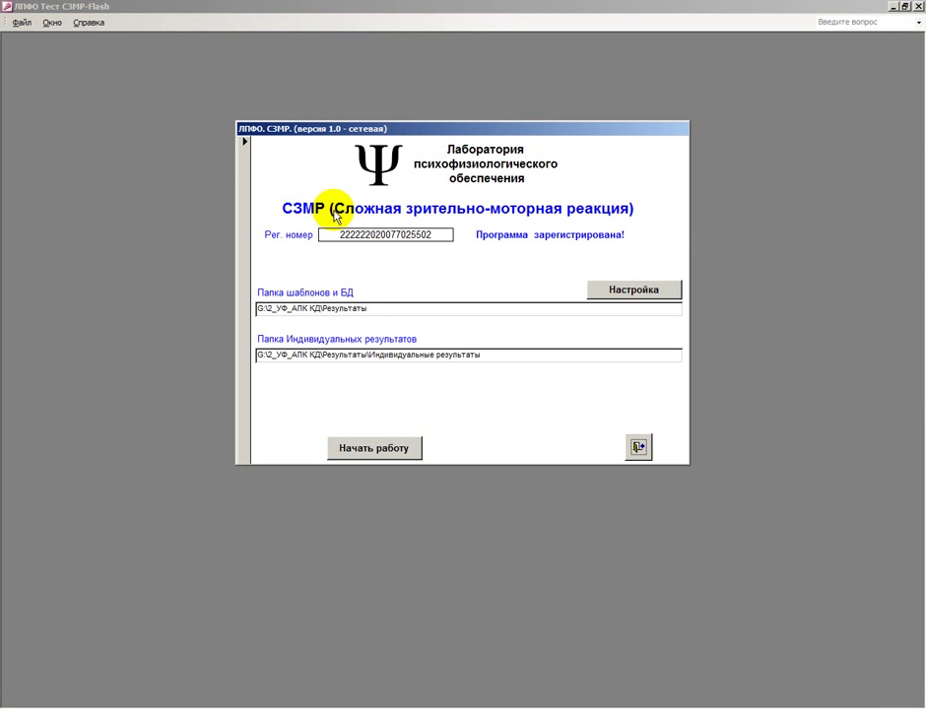
# Start work in the СЗМР module to load the subject's card dated 03.07.2015.
pyautogui.click(399, 449)
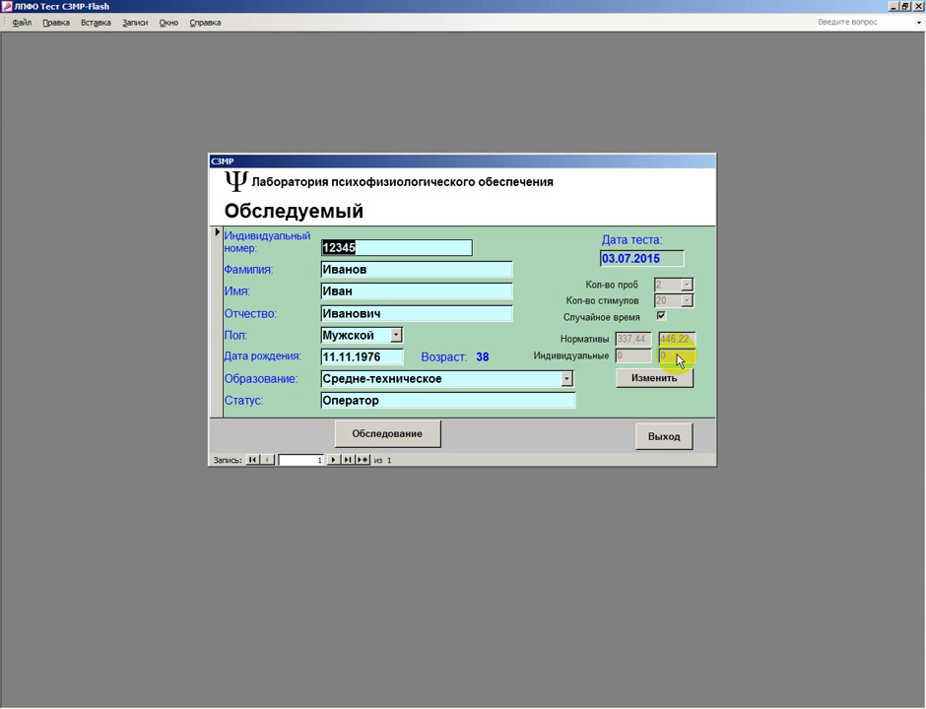
# Unlock the test settings with the administrator password and focus the Индивидуальные norms field.
pyautogui.click(632, 377)
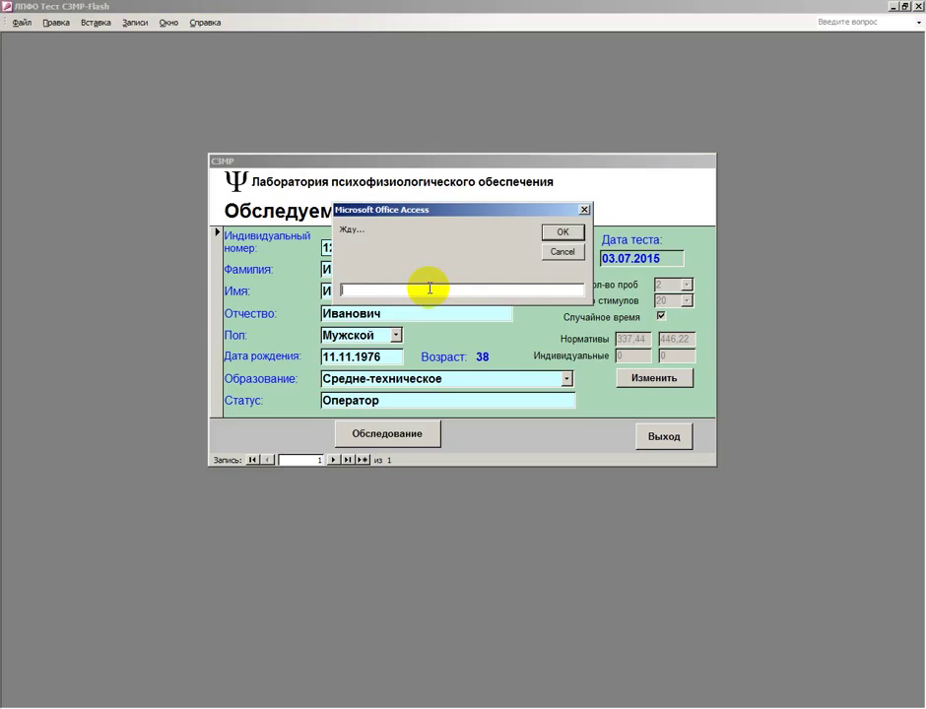
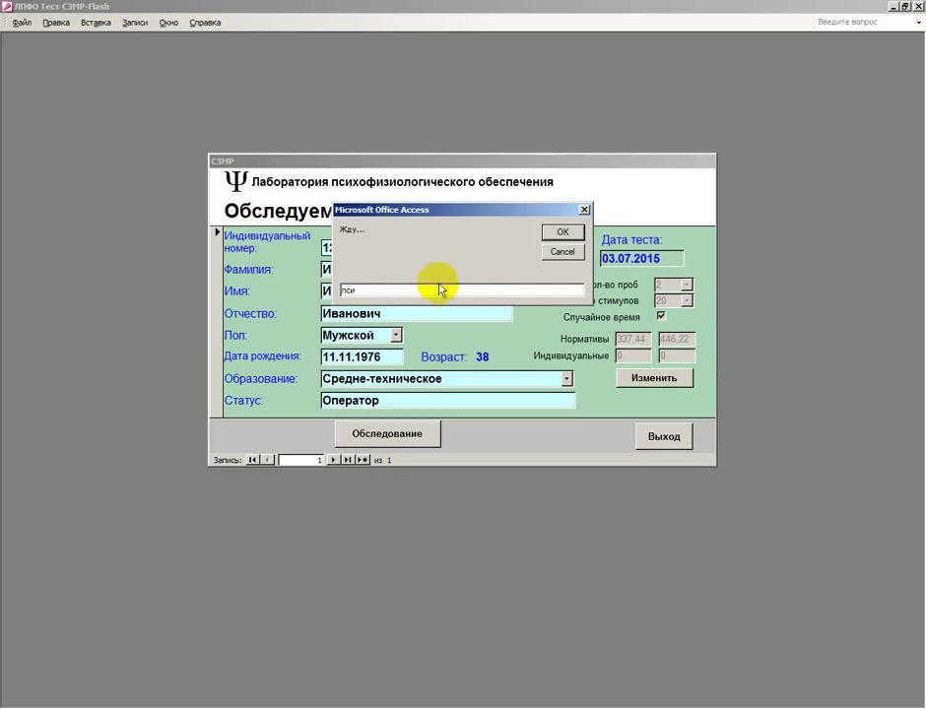
pyautogui.click(558, 233)
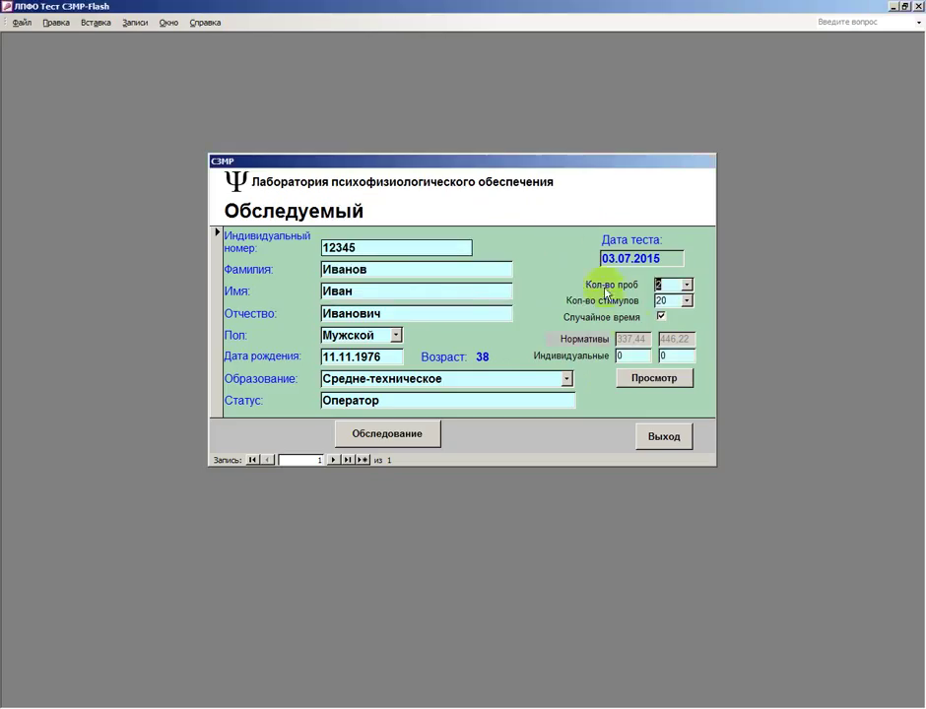
pyautogui.click(632, 355)
# Select the second Индивидуальные norms field, then lock the settings again with Просмотр.
pyautogui.click(666, 356)
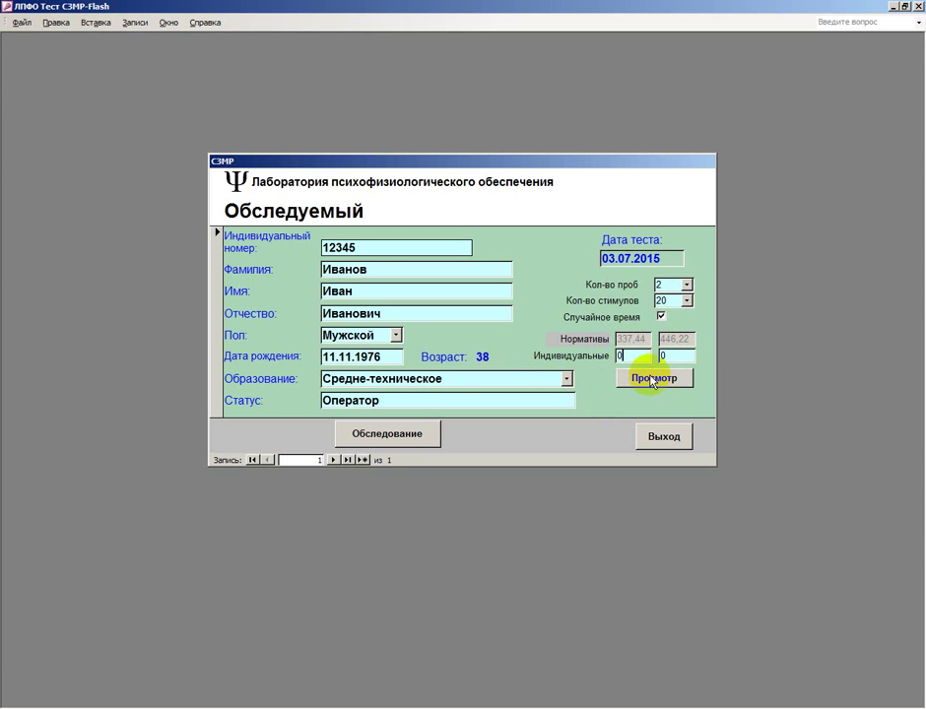
pyautogui.click(648, 378)
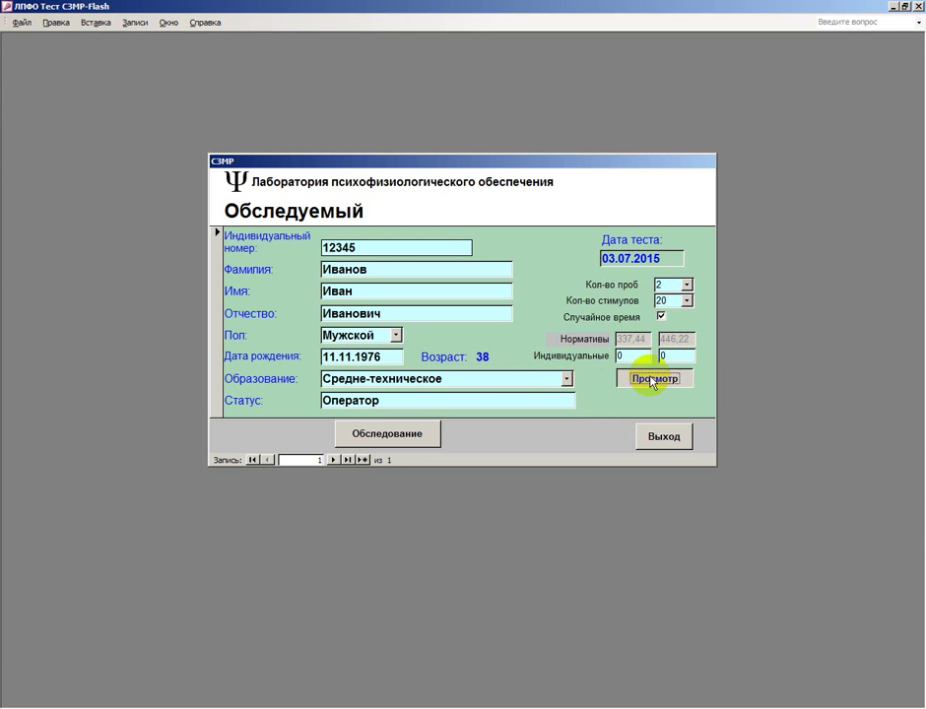
# Begin the examination and start the test from the Инструкция dialog.
pyautogui.click(405, 438)
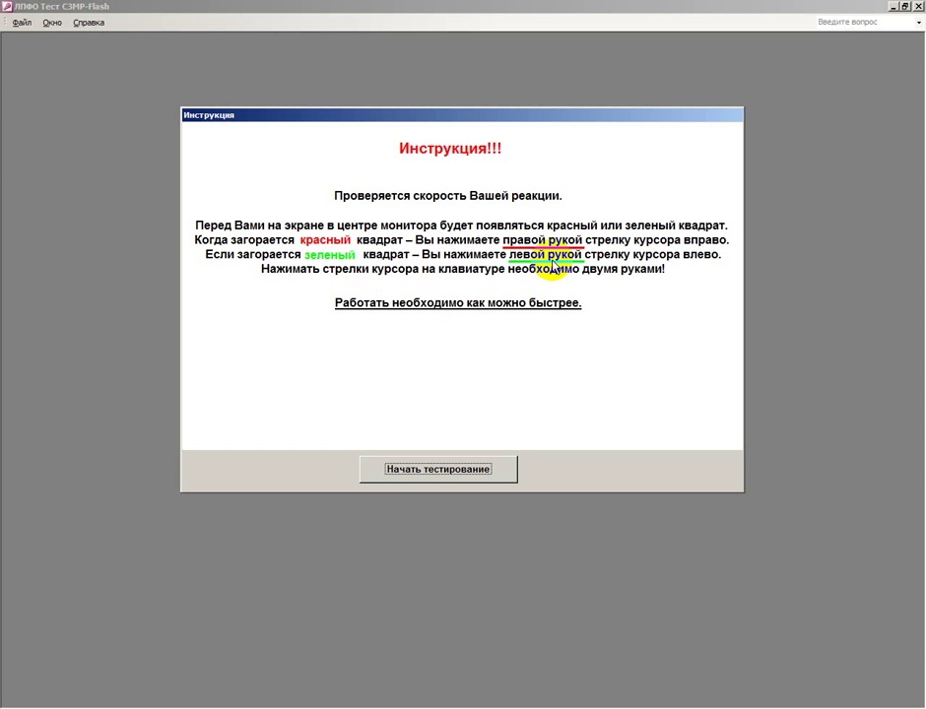
pyautogui.click(442, 470)
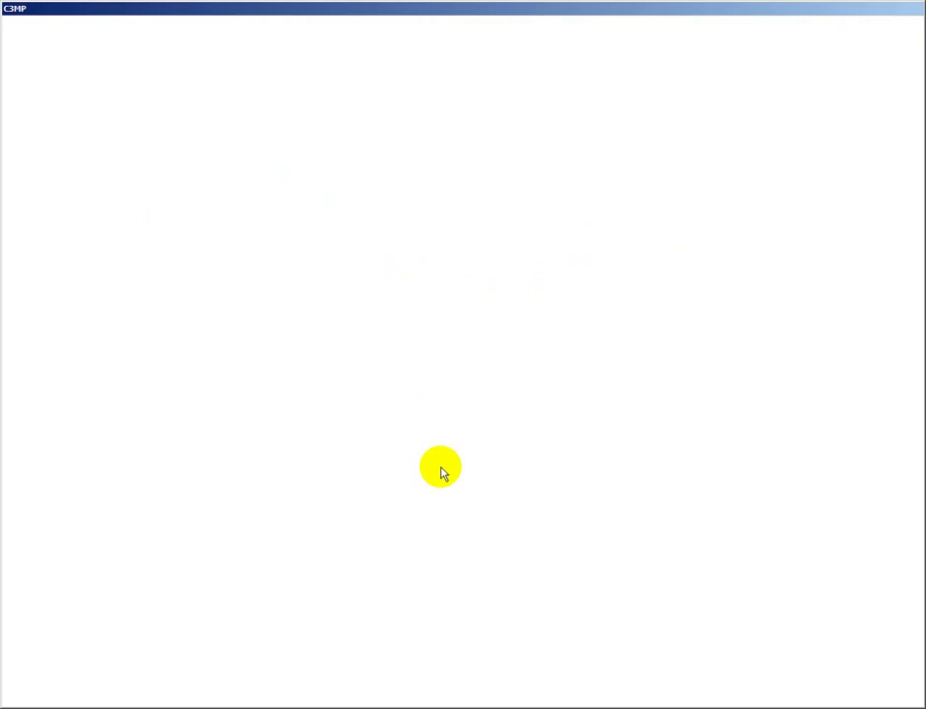
# Respond three times to the green square stimuli as they flash.
pyautogui.click(441, 471)
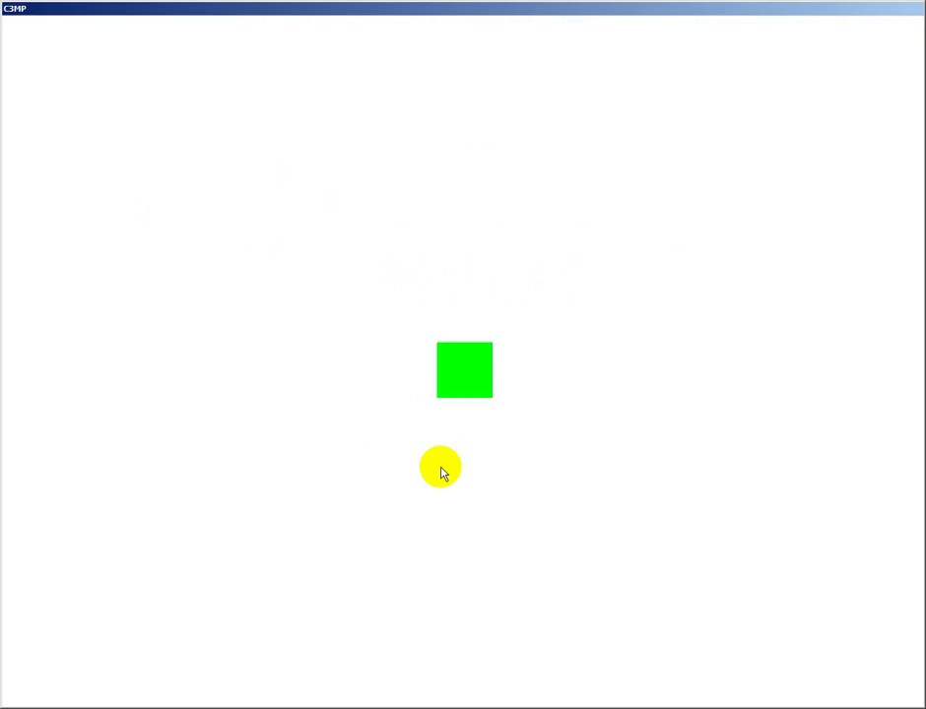
pyautogui.click(441, 471)
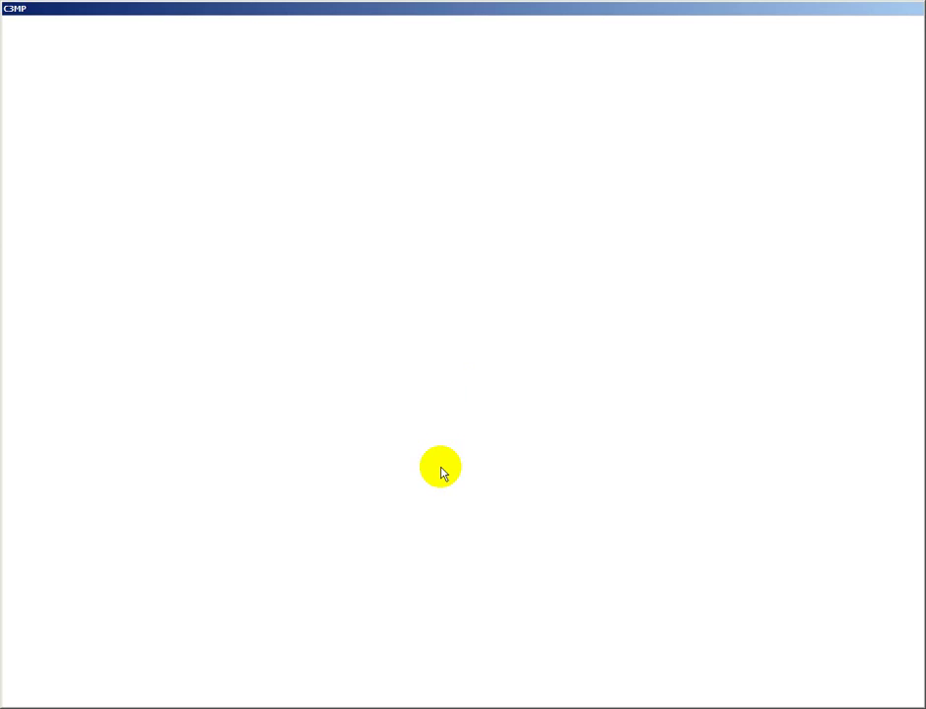
pyautogui.click(442, 471)
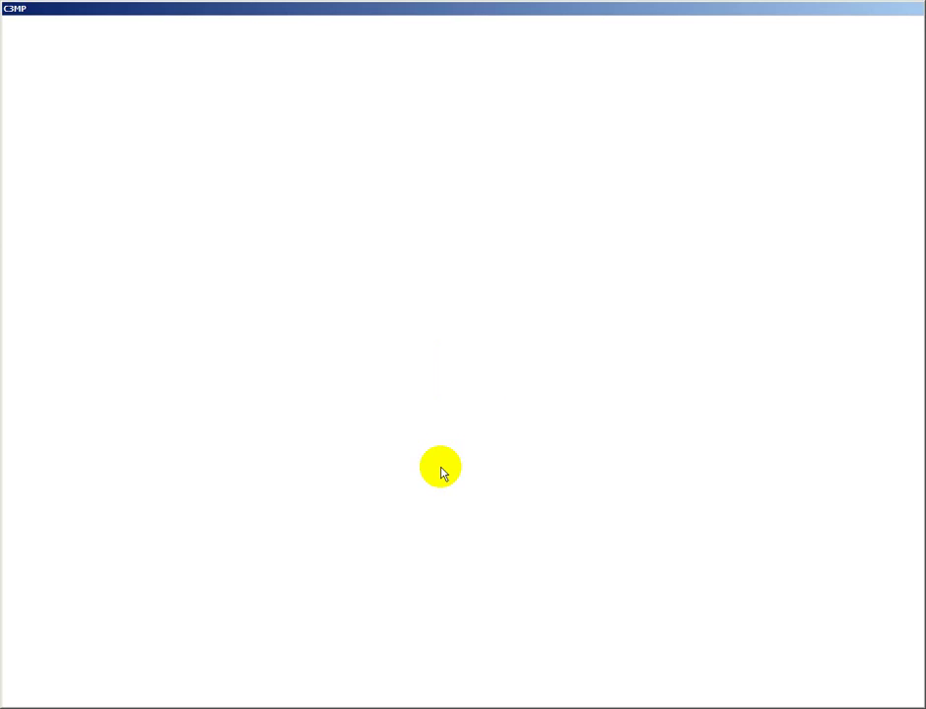
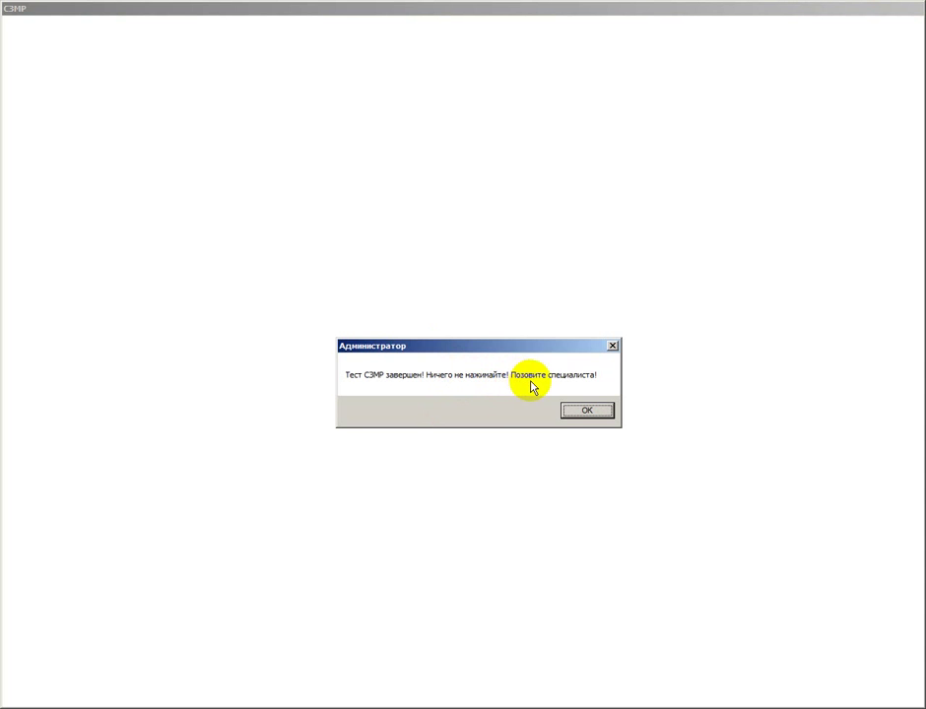
# Dismiss the СЗМР finish message, exit its examinee form and continue to the РДО test.
pyautogui.click(581, 412)
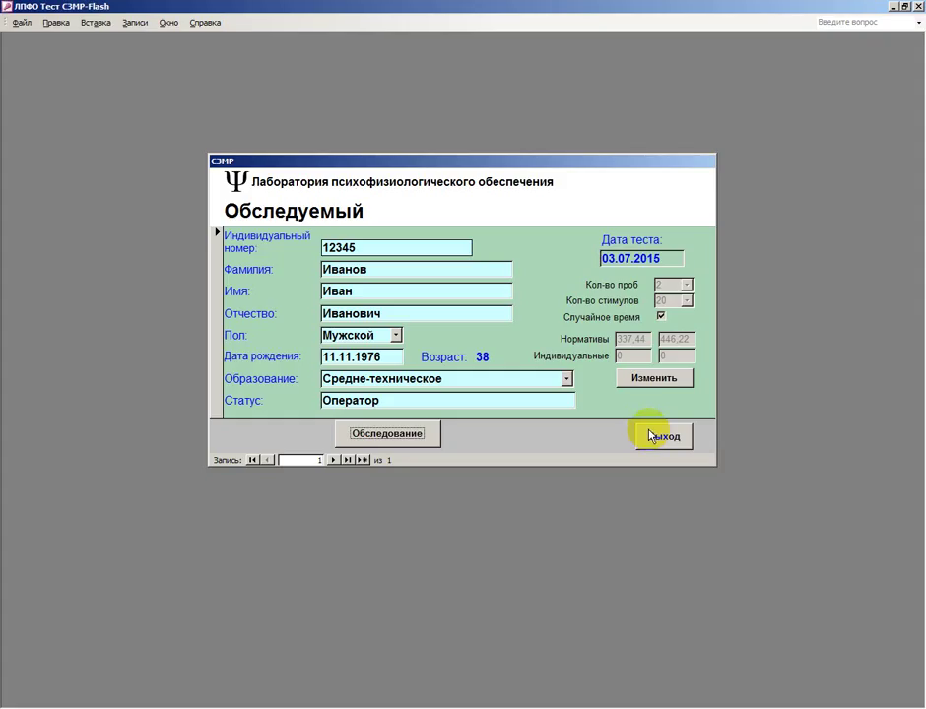
pyautogui.click(652, 437)
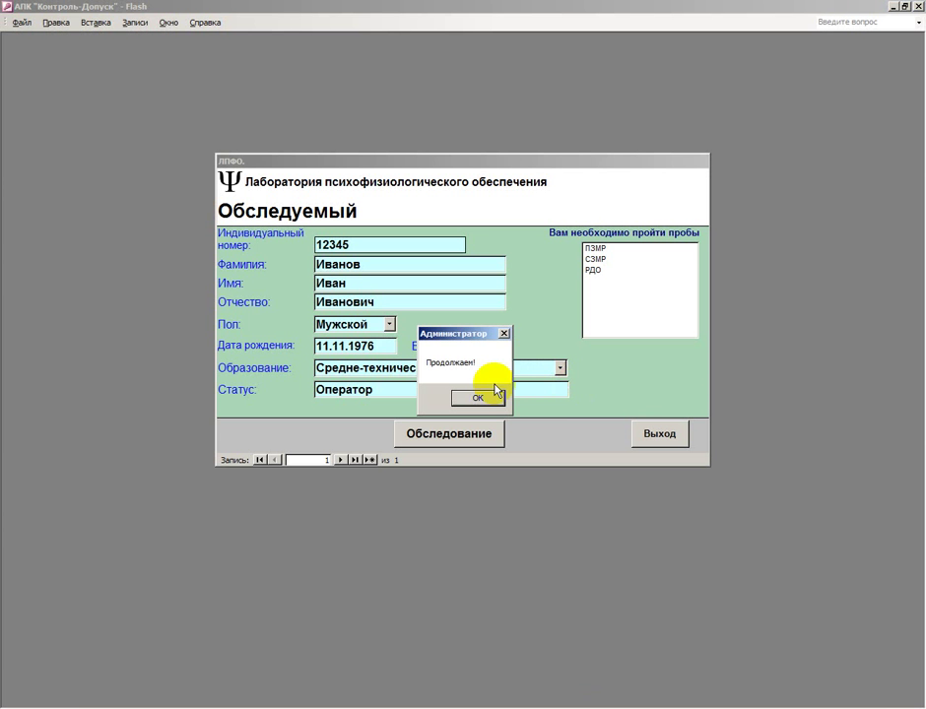
pyautogui.click(479, 397)
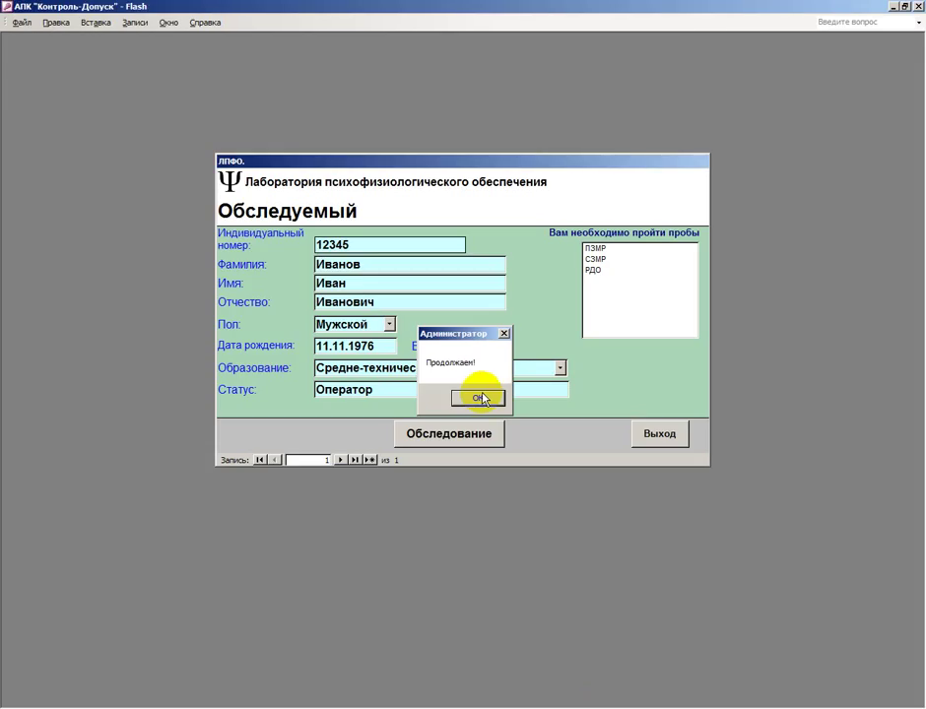
pyautogui.click(480, 397)
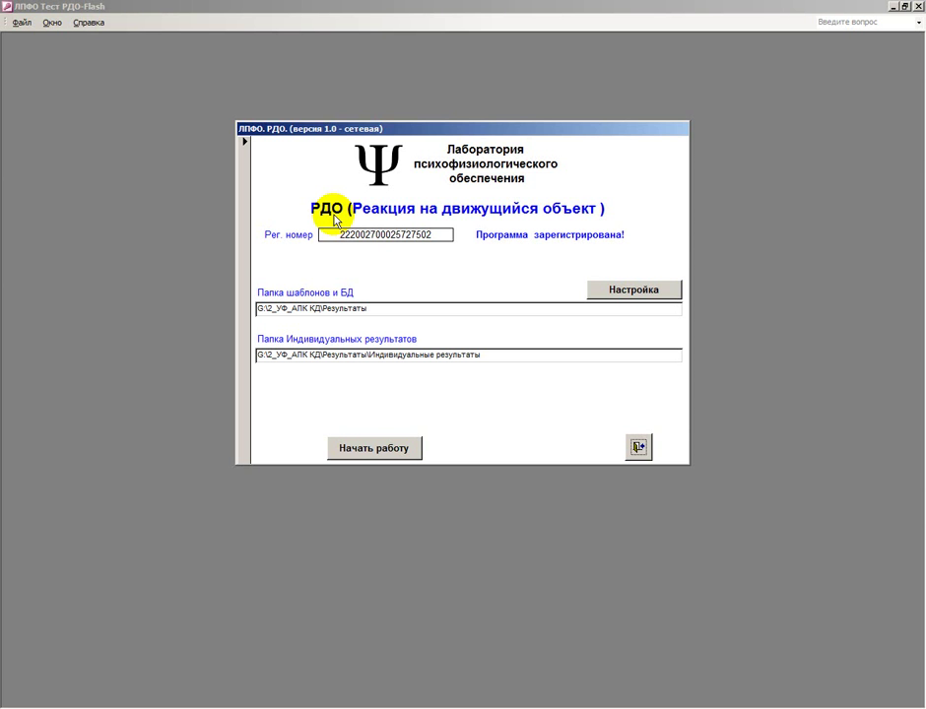
# Start the РДО program so its examinee form opens with the subject's record.
pyautogui.click(369, 451)
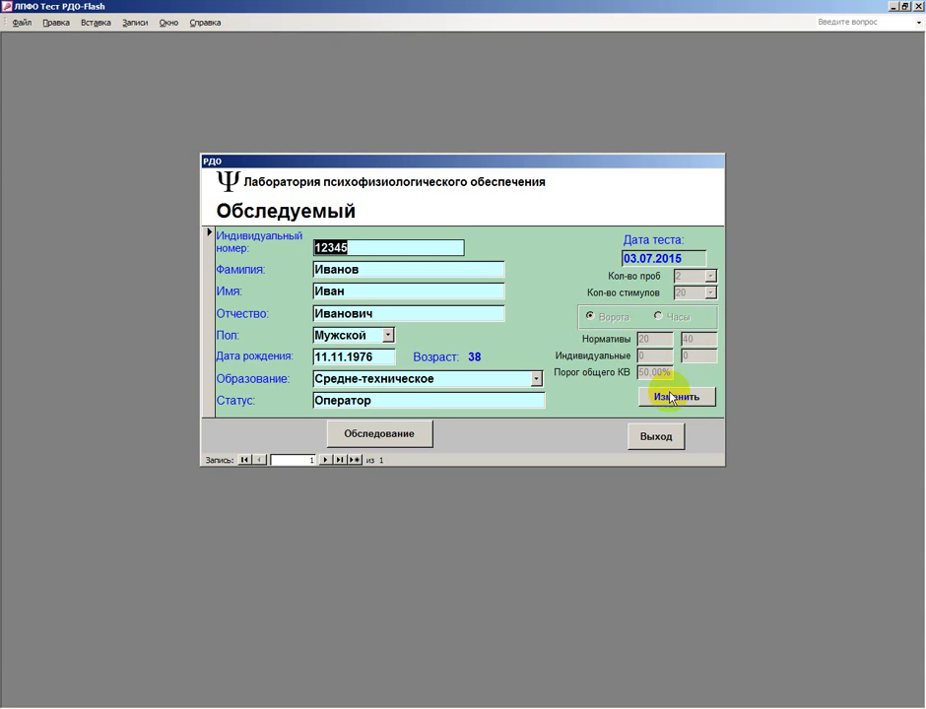
pyautogui.click(656, 395)
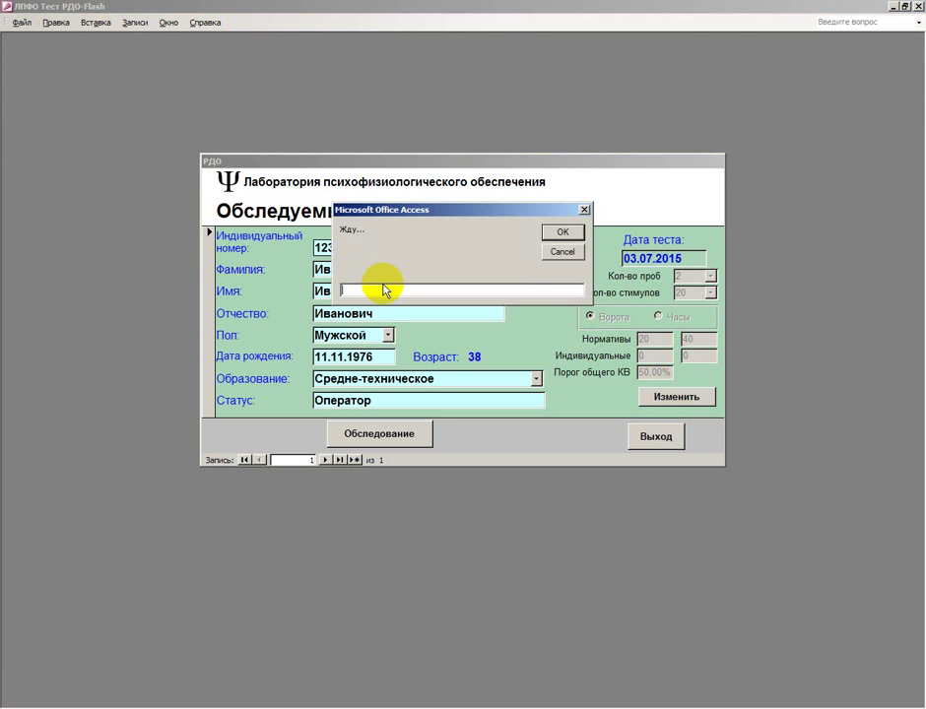
pyautogui.write('л')
pyautogui.write('си')
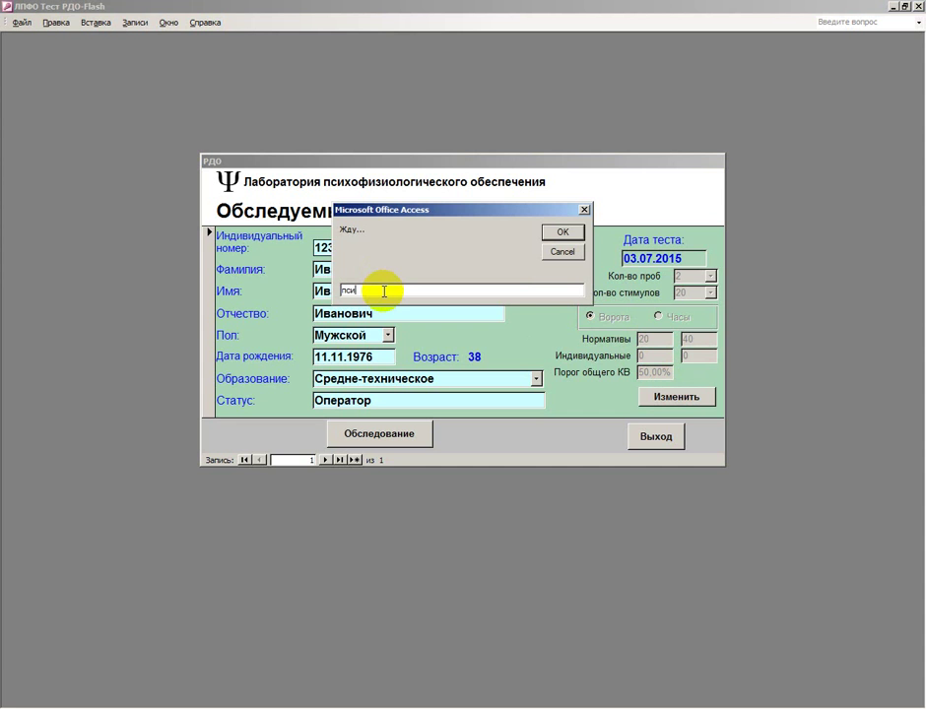
pyautogui.click(561, 233)
pyautogui.click(650, 355)
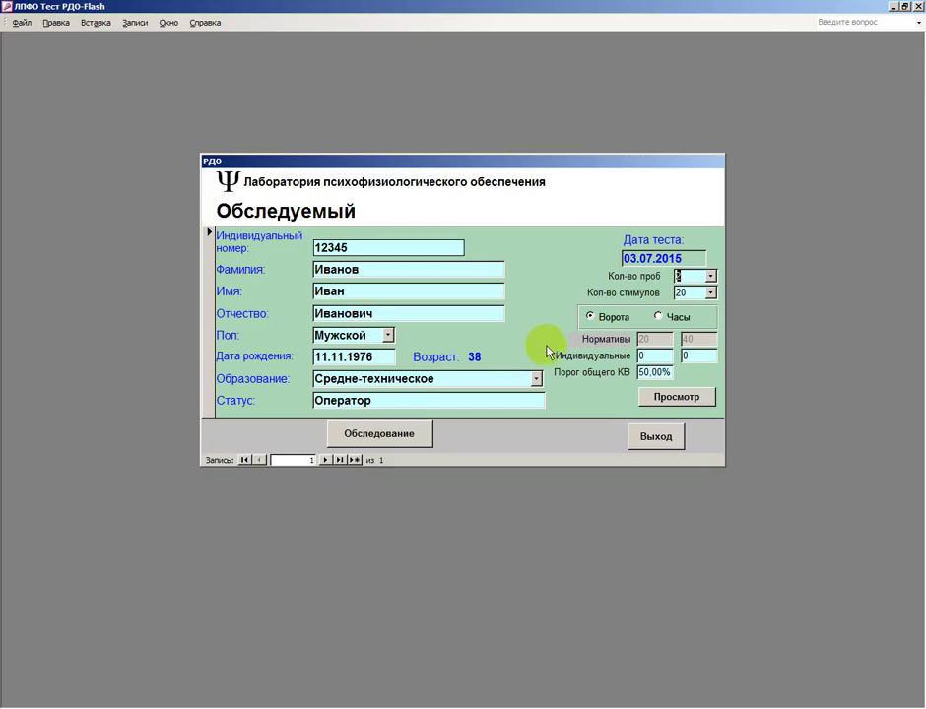
pyautogui.click(674, 398)
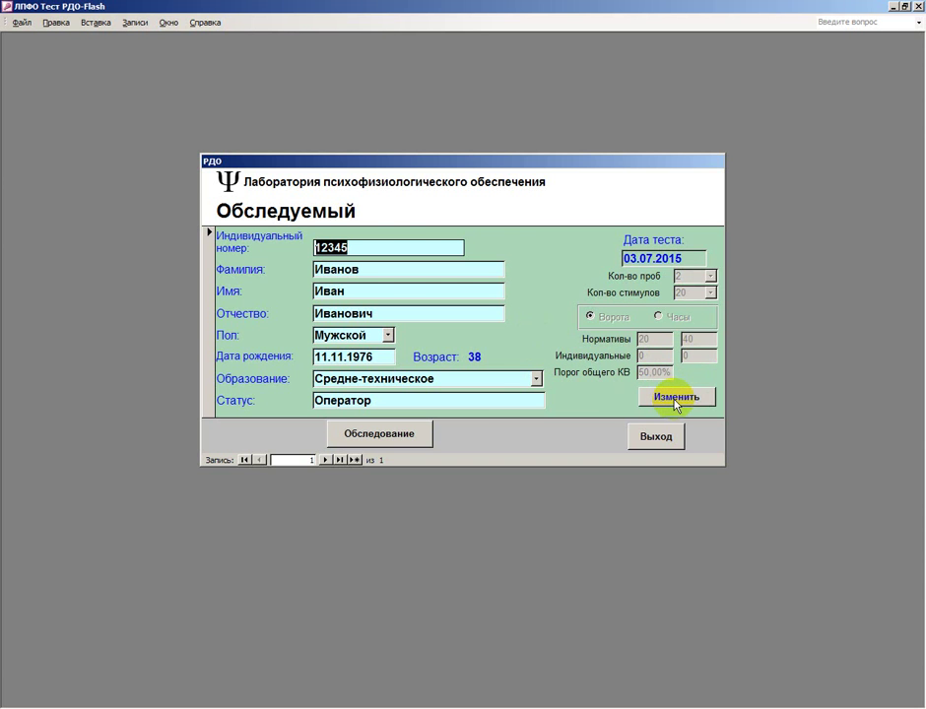
# Begin the РДО examination to display its moving-rectangle instructions.
pyautogui.click(414, 439)
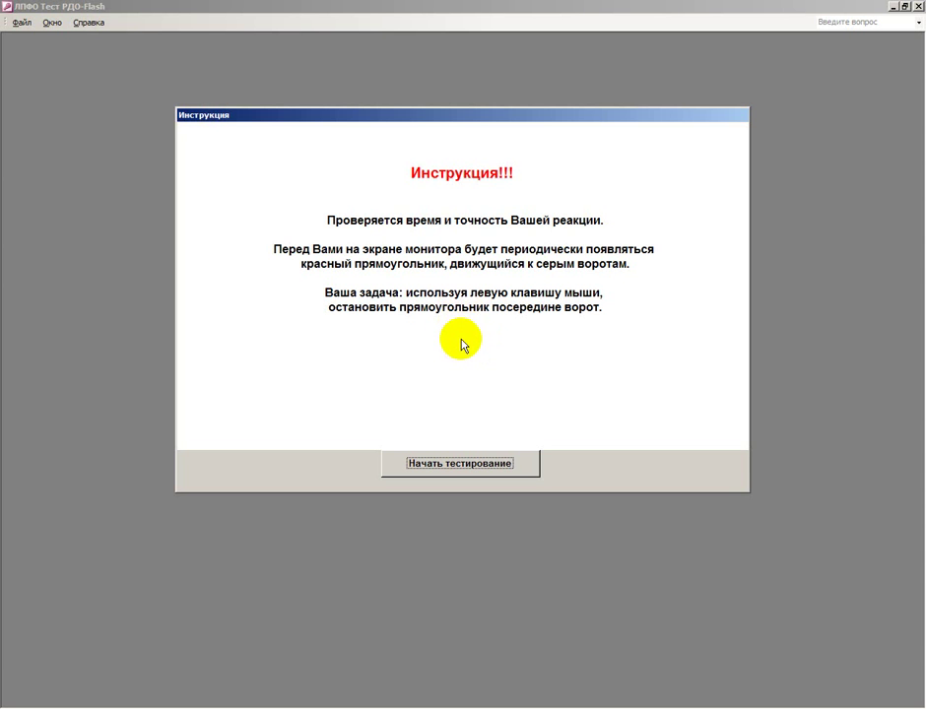
# Start the РДО test and stop the red bar mid-gates on each of seven passes.
pyautogui.click(460, 463)
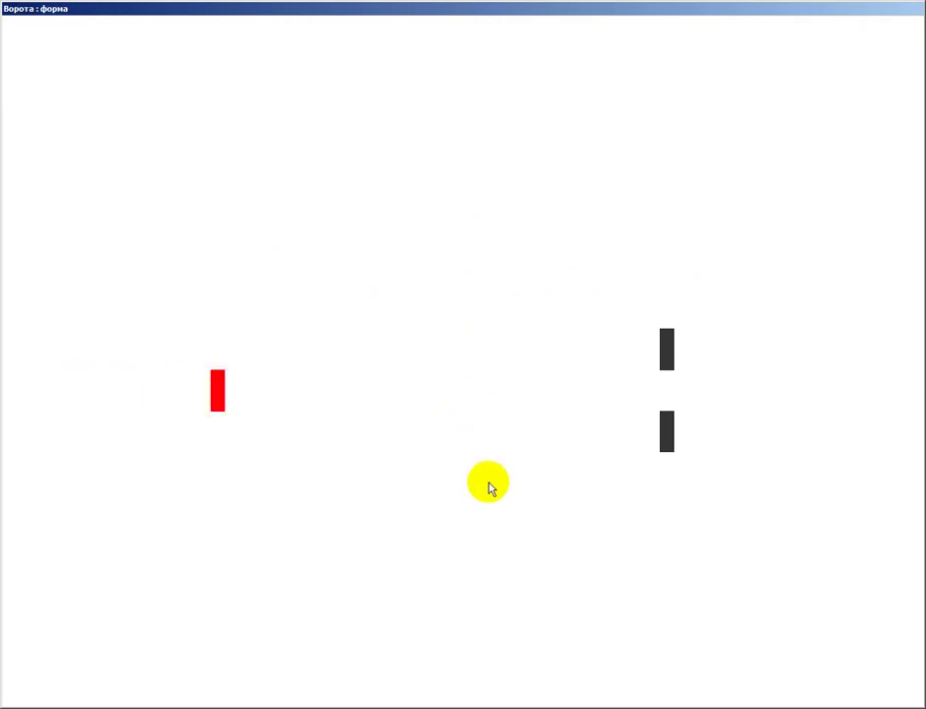
pyautogui.click(432, 267)
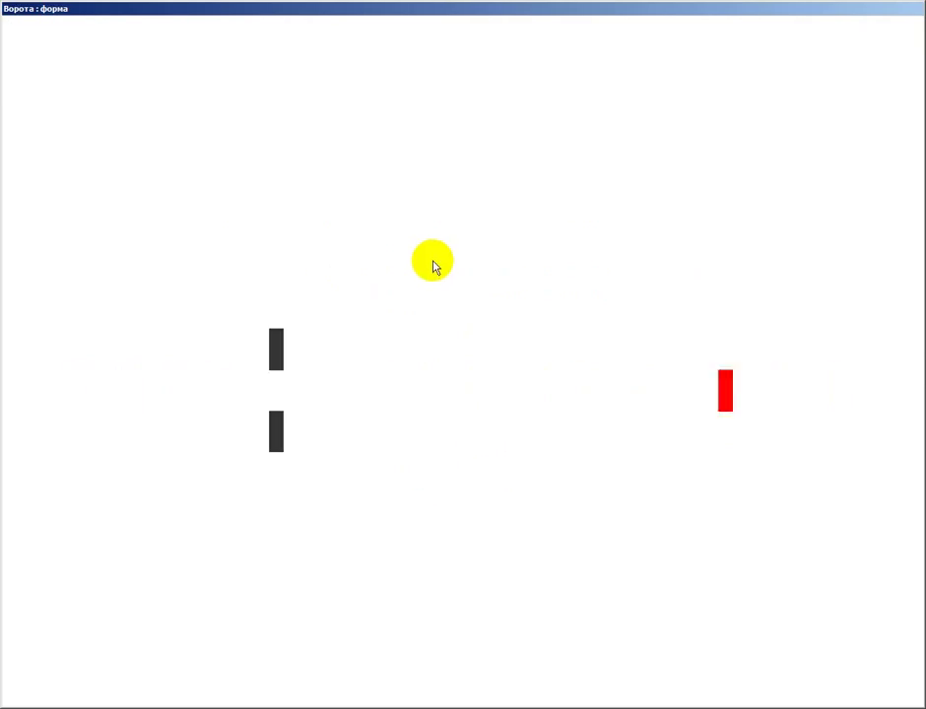
pyautogui.click(443, 250)
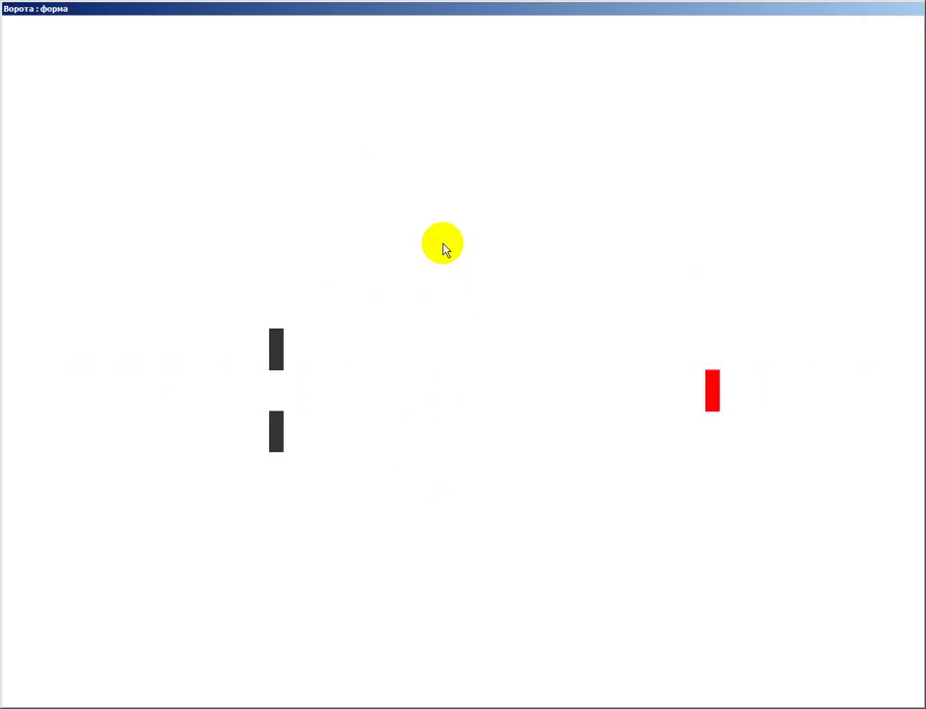
pyautogui.click(445, 248)
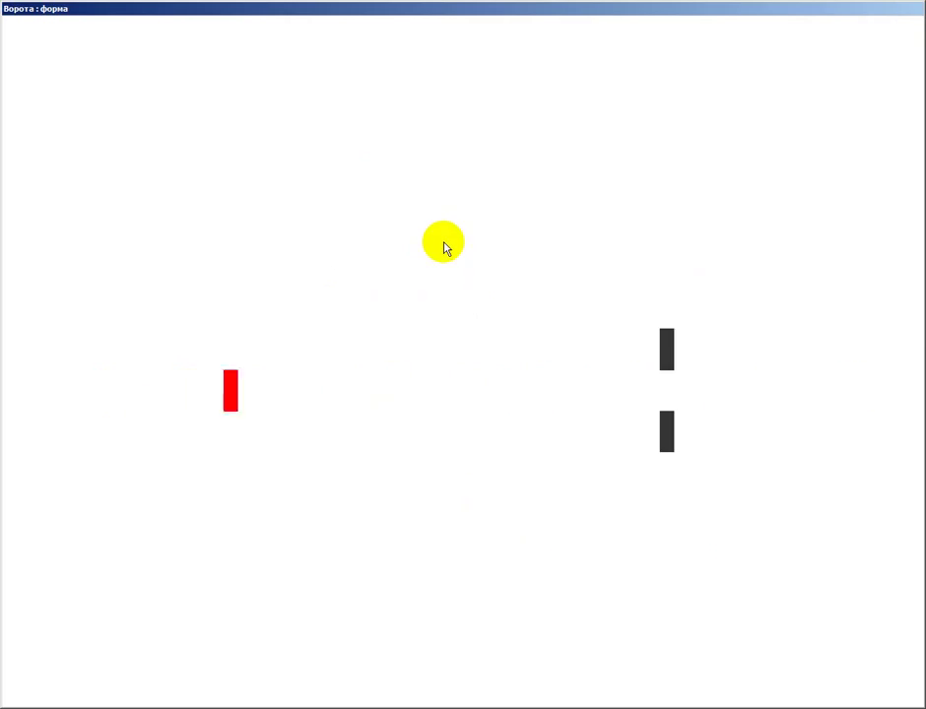
pyautogui.click(444, 248)
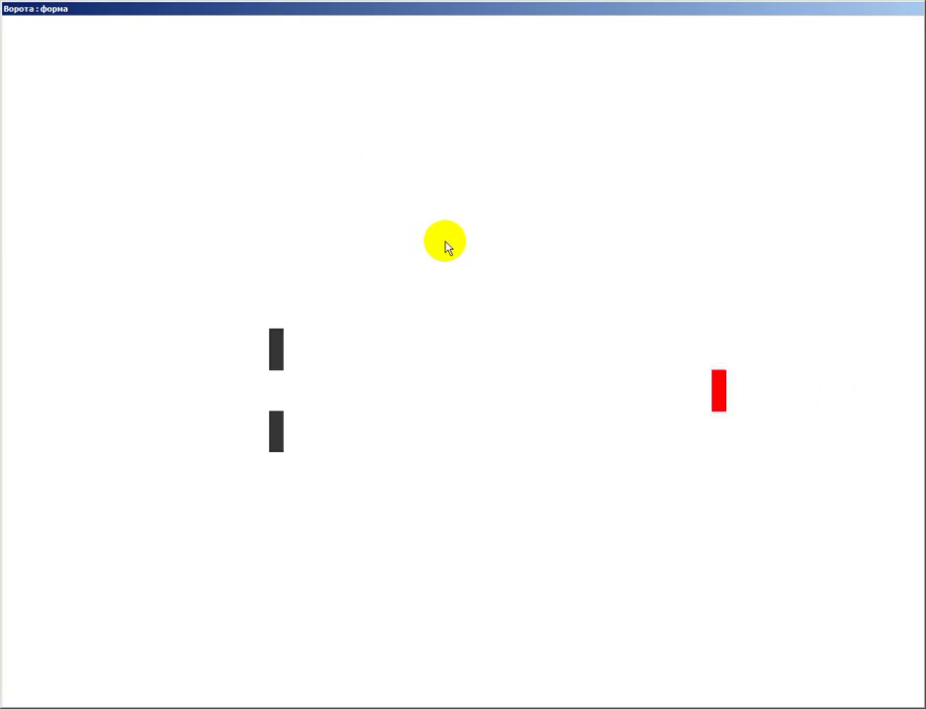
pyautogui.click(444, 248)
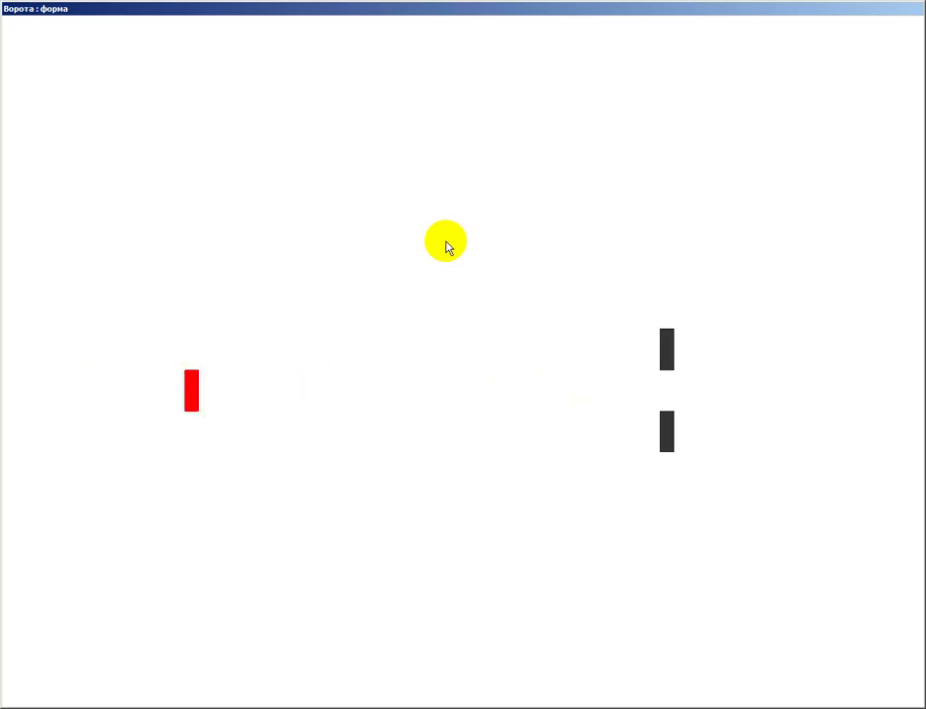
pyautogui.click(446, 247)
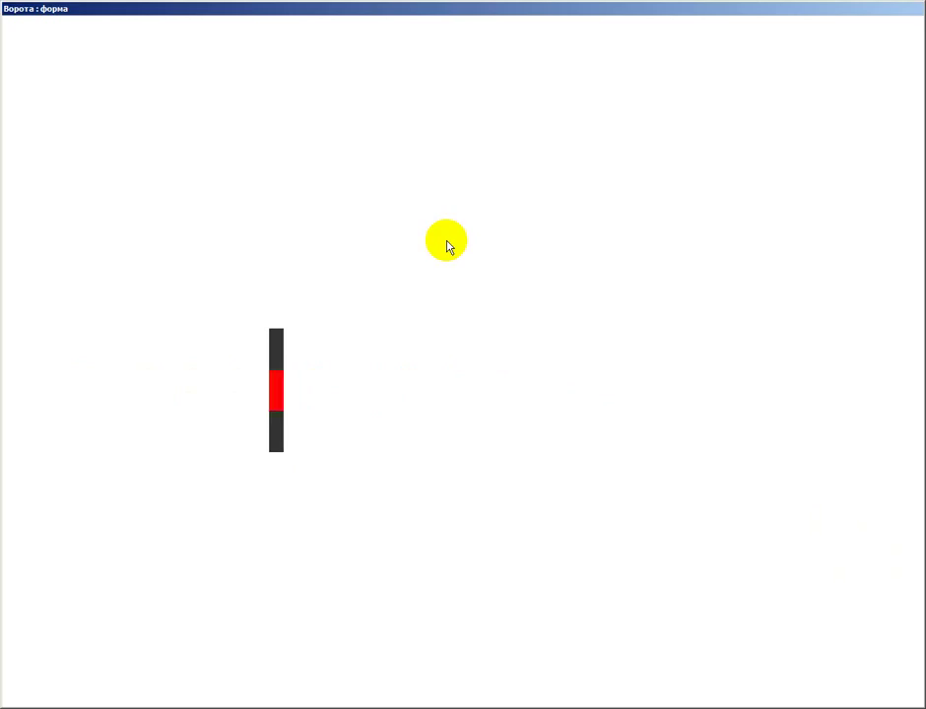
pyautogui.click(446, 246)
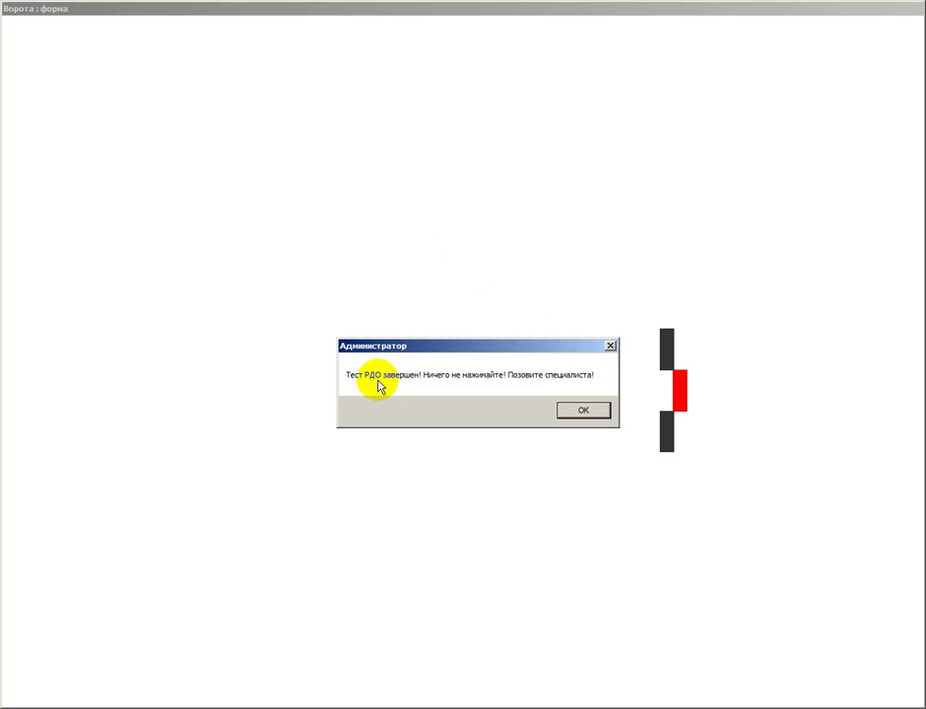
# Dismiss the РДО finish message, exit the РДО form and acknowledge 'Вы прошли все тесты!'.
pyautogui.click(586, 414)
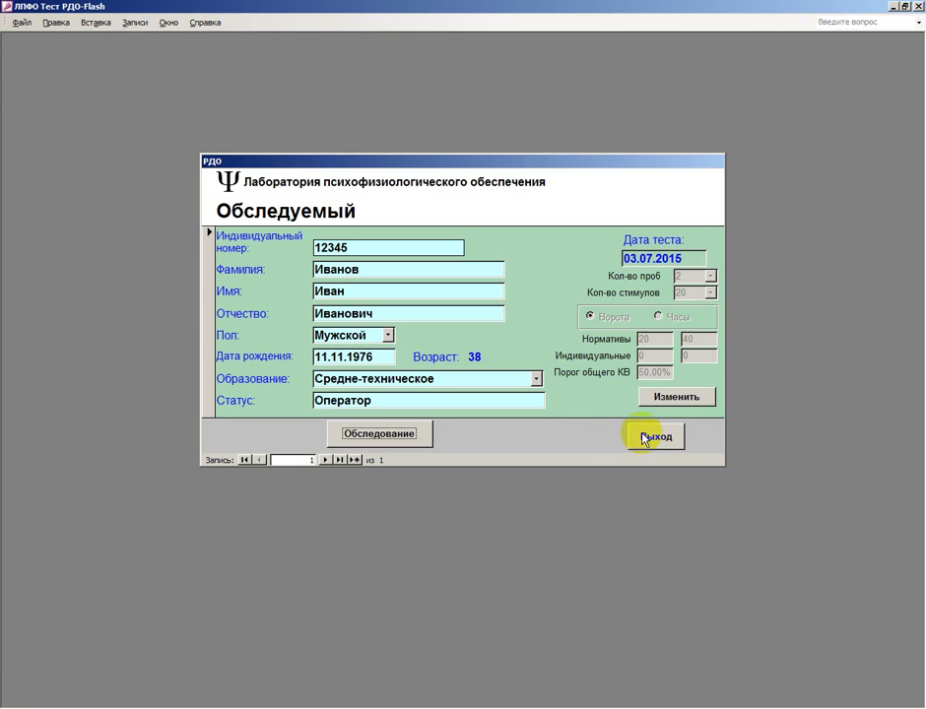
pyautogui.click(642, 437)
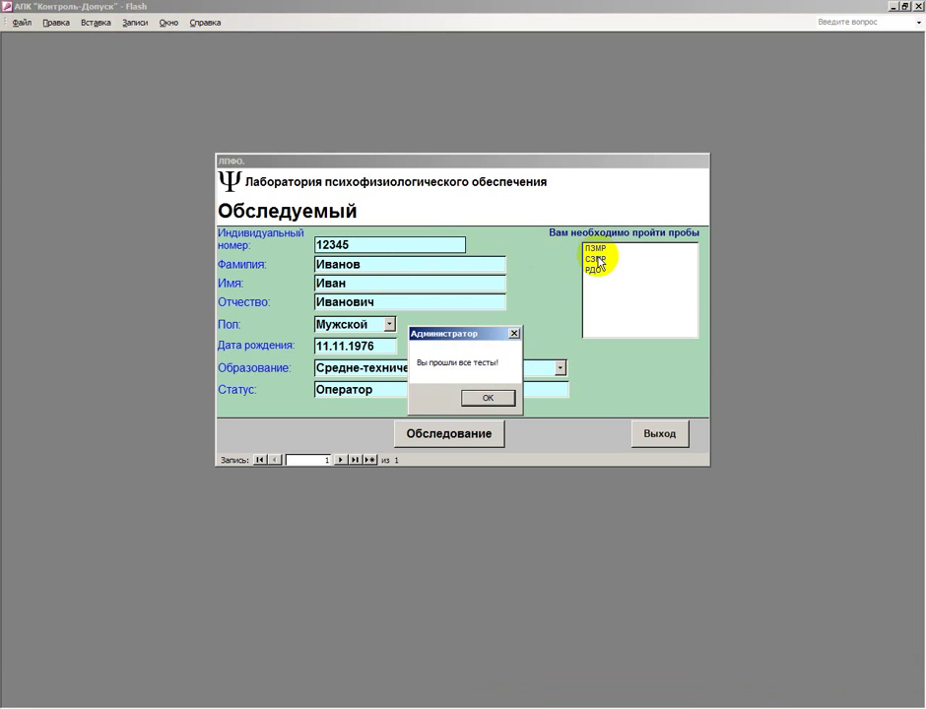
pyautogui.click(482, 402)
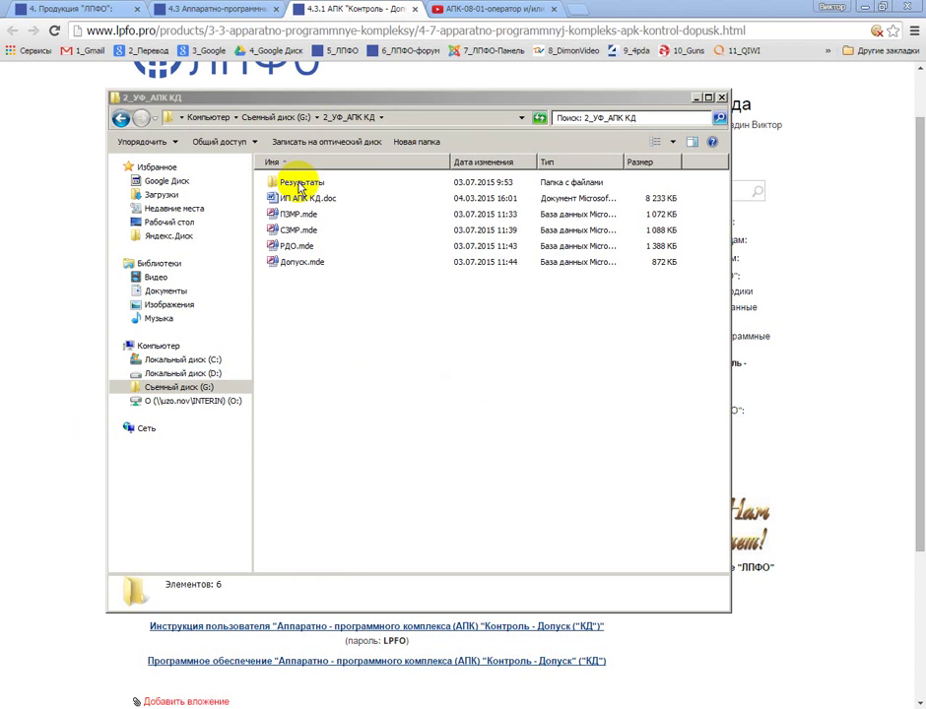
# In Результаты › Индивидуальные результаты, check the three .xls files and open the ПЗМР workbook.
pyautogui.doubleClick(301, 185)
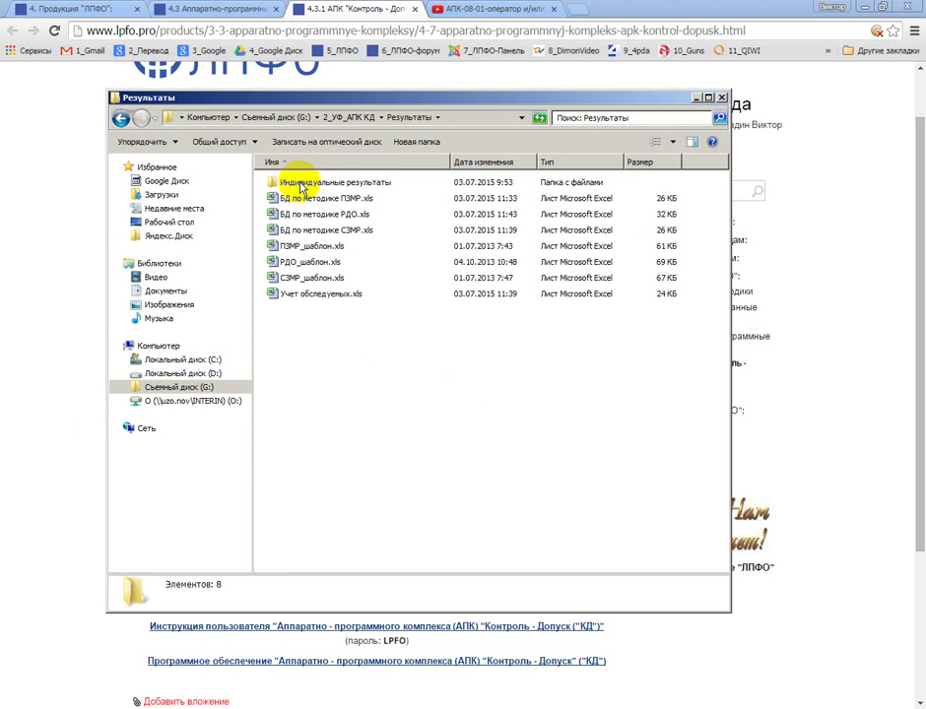
pyautogui.doubleClick(300, 187)
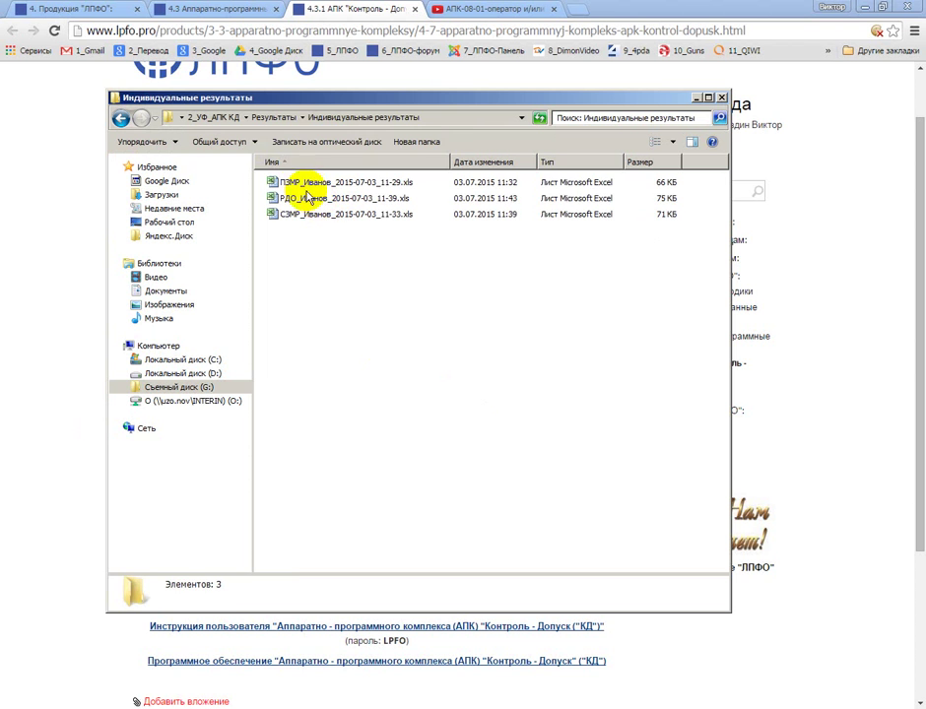
pyautogui.click(300, 182)
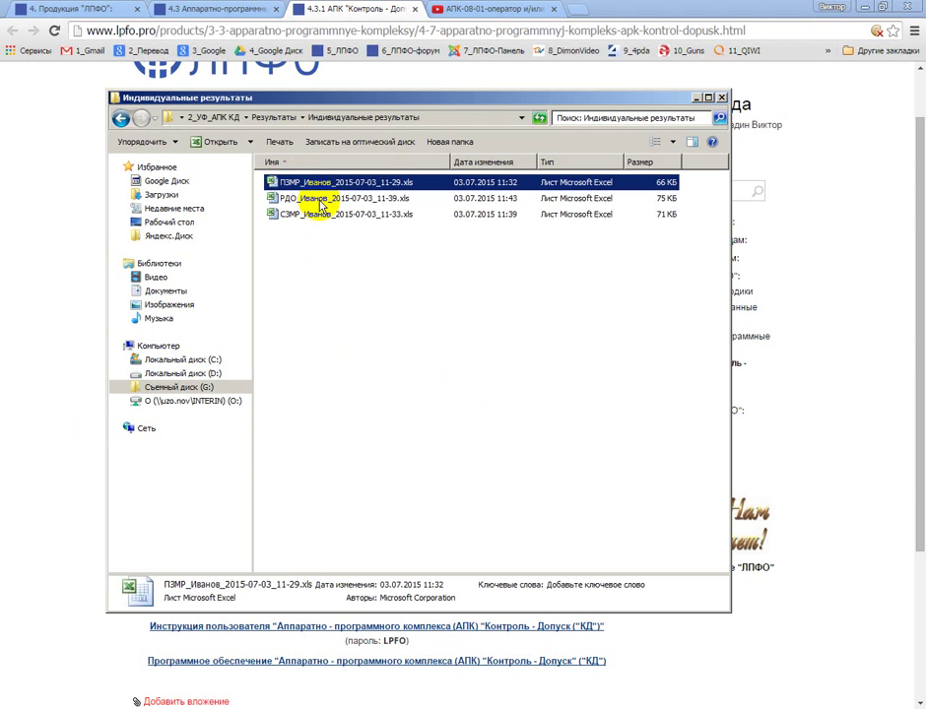
pyautogui.click(320, 199)
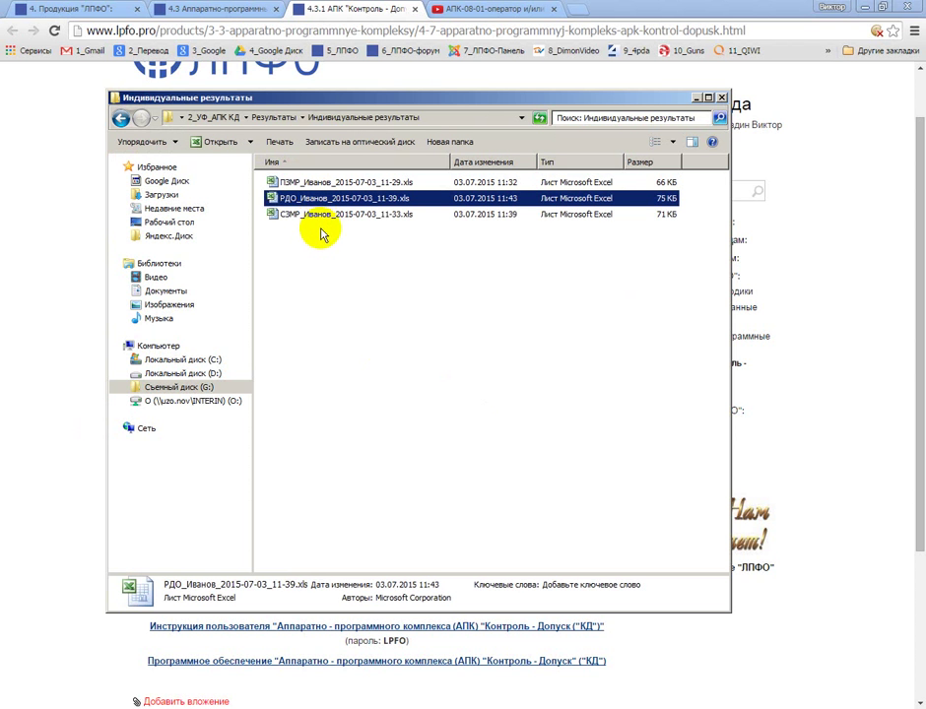
pyautogui.click(318, 218)
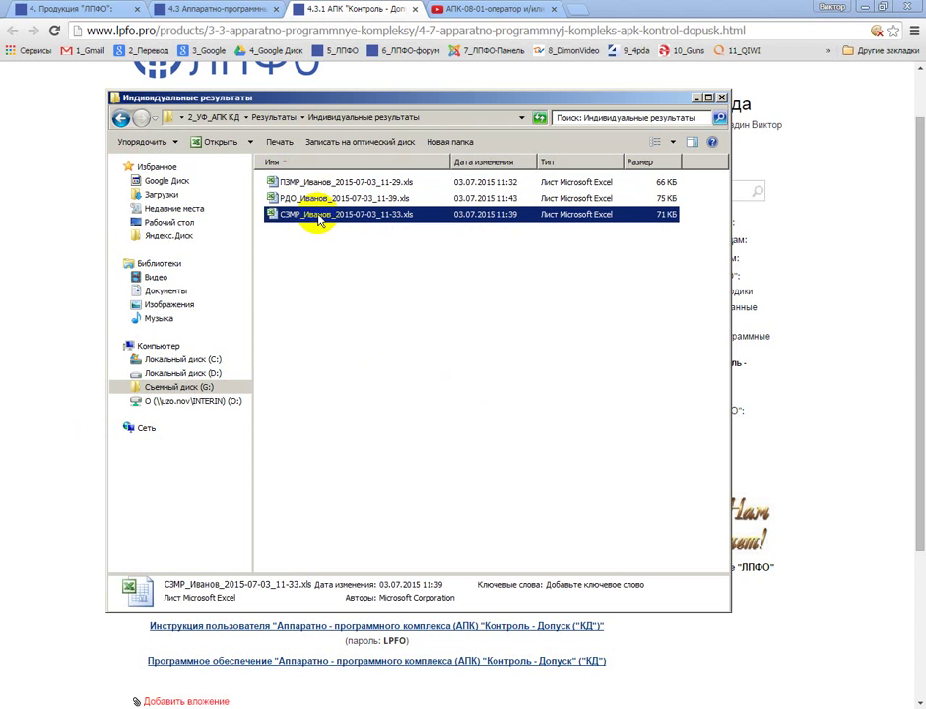
pyautogui.doubleClick(323, 184)
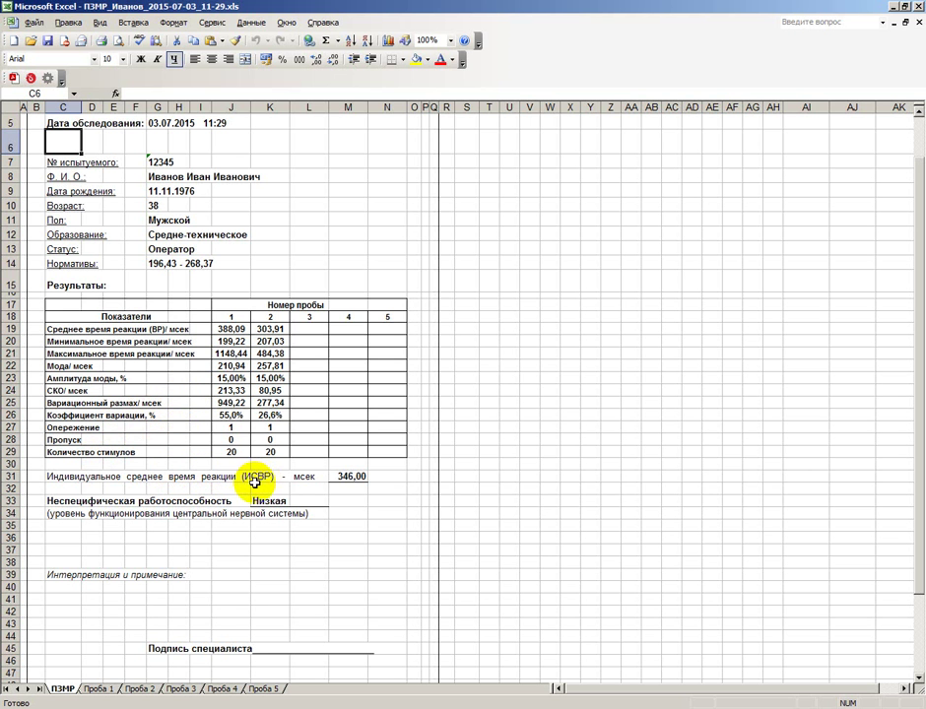
# Inspect the ПЗМР mean reaction time in M31 and row 33, then open the СЗМР workbook.
pyautogui.click(352, 479)
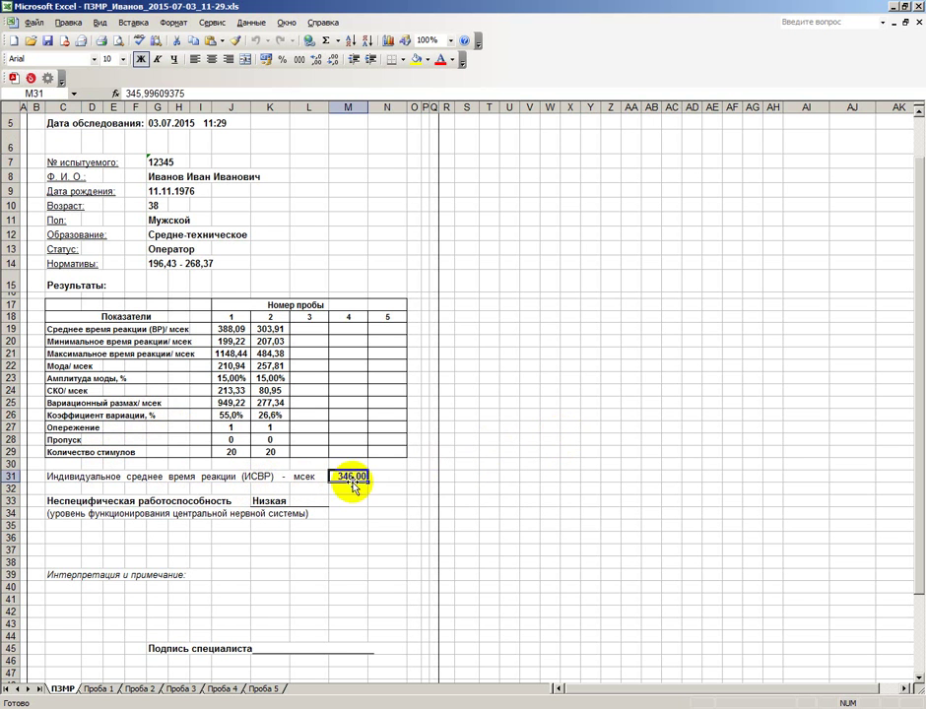
pyautogui.click(158, 502)
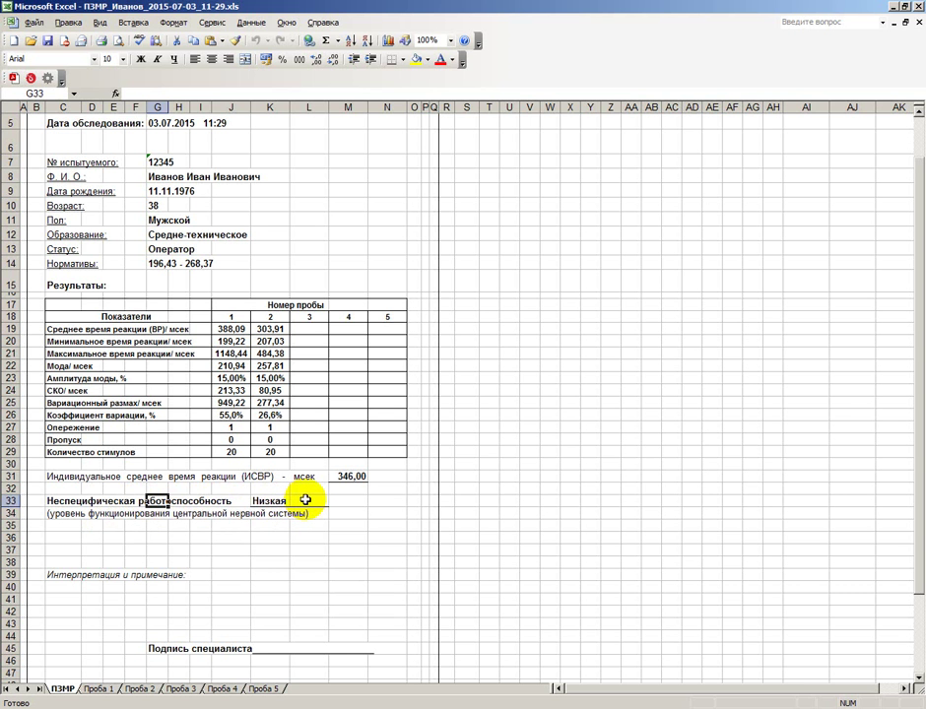
pyautogui.click(283, 538)
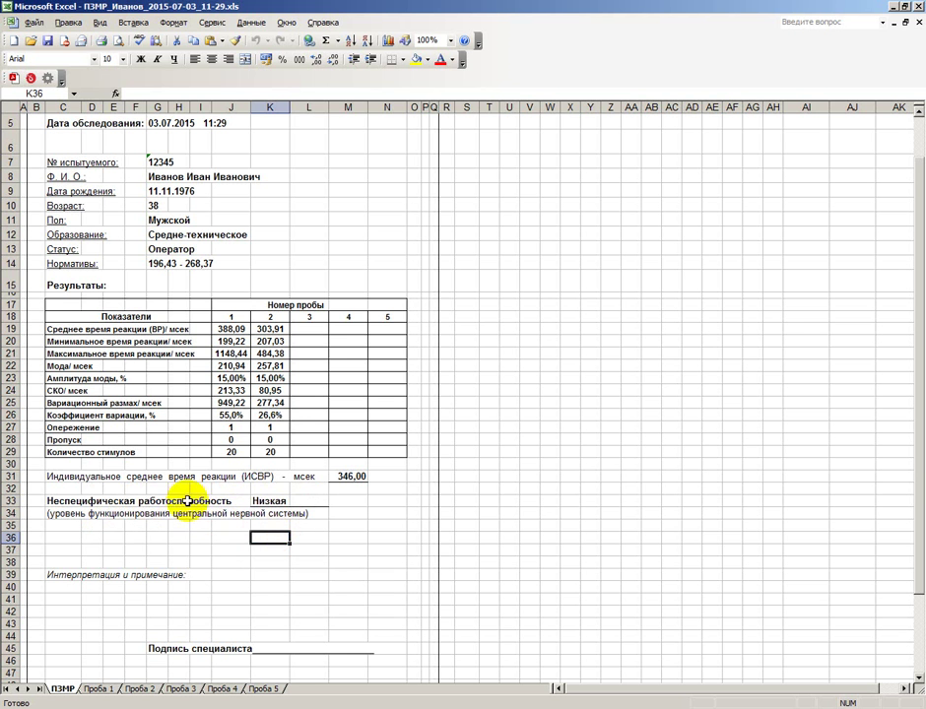
pyautogui.moveTo(115, 501); pyautogui.dragTo(202, 501)
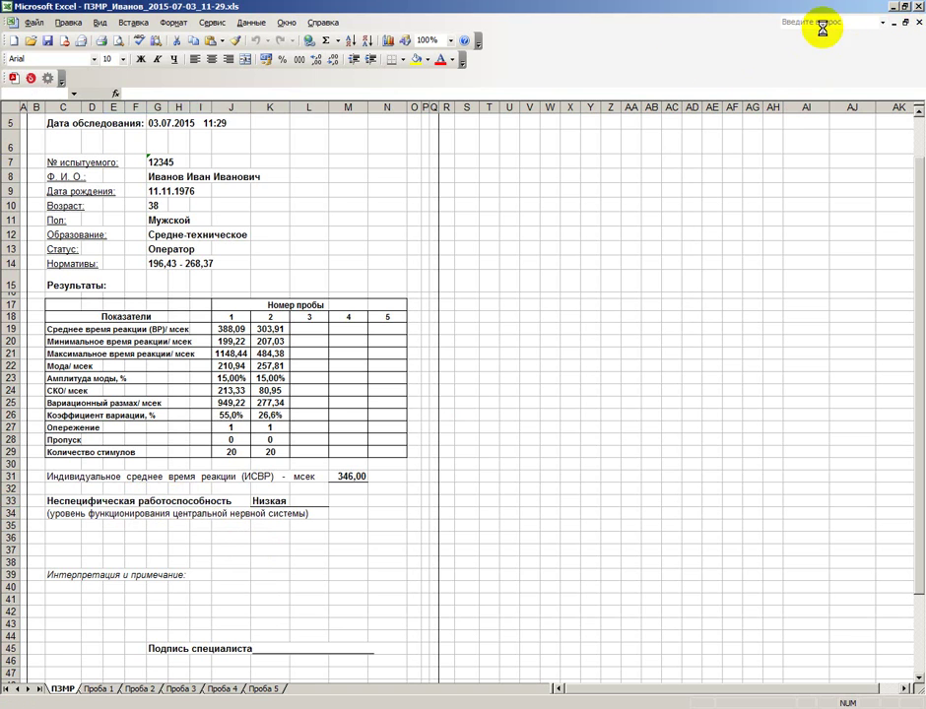
pyautogui.click(328, 219)
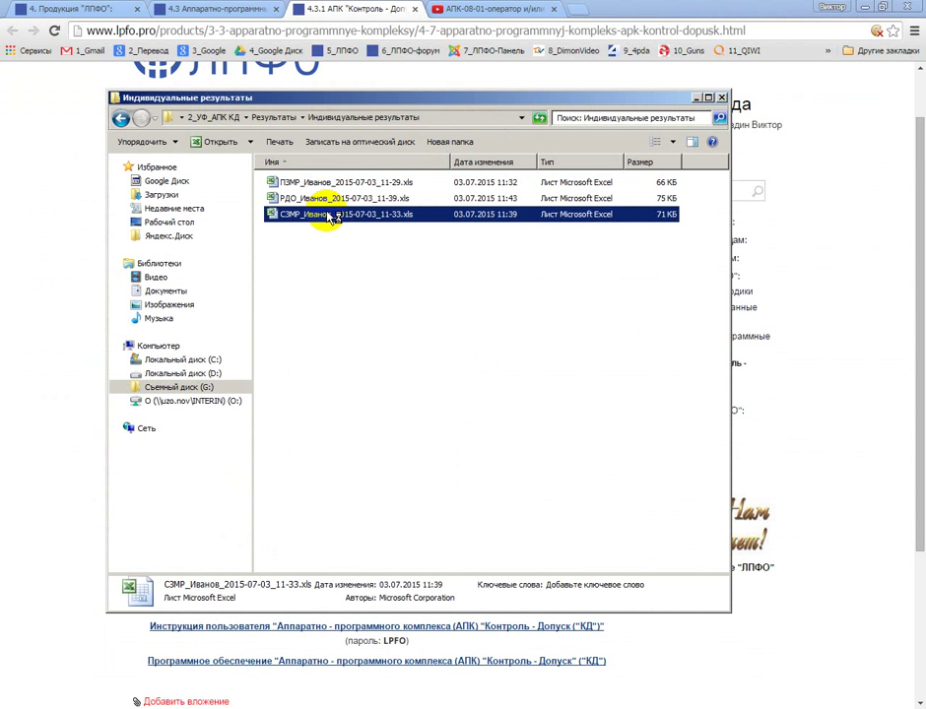
pyautogui.doubleClick(332, 218)
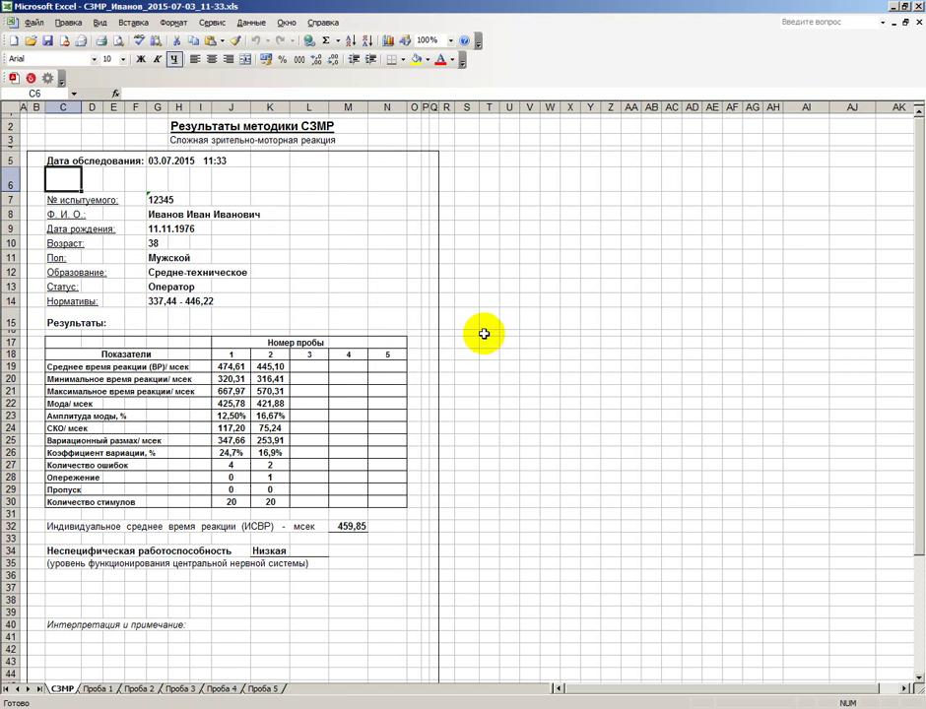
# Check the СЗМР Низкая rating and 459,85 ms average, then open the РДО workbook.
pyautogui.click(269, 552)
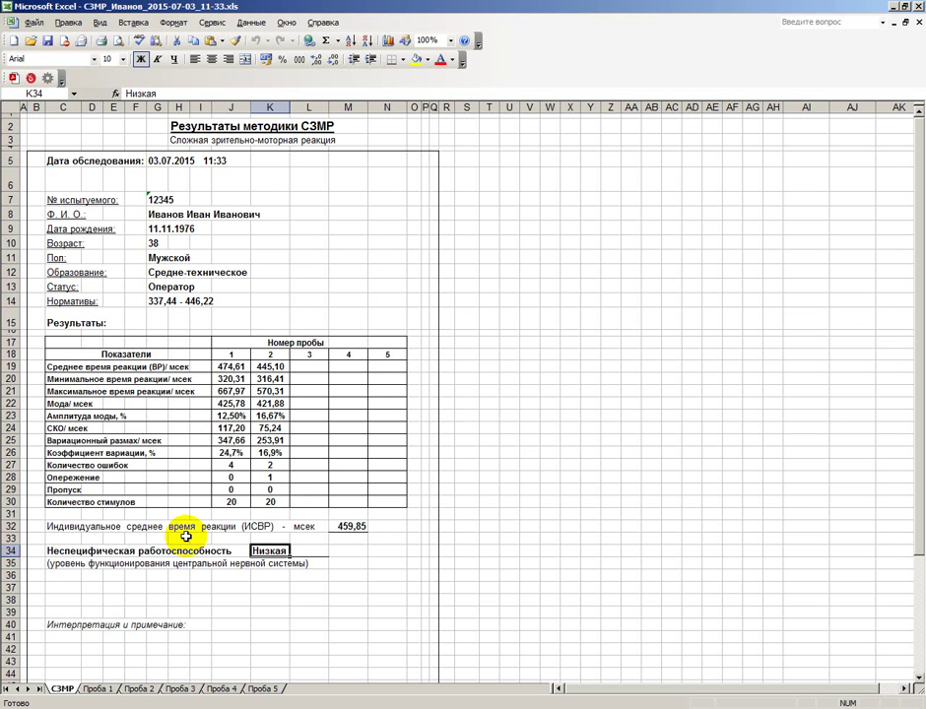
pyautogui.click(349, 527)
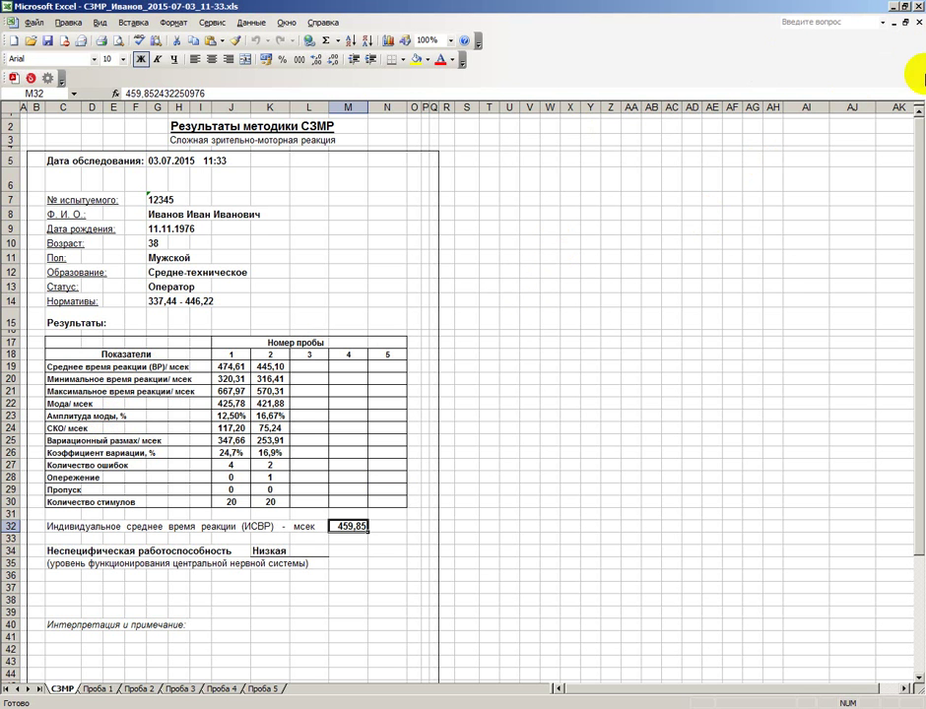
pyautogui.click(919, 8)
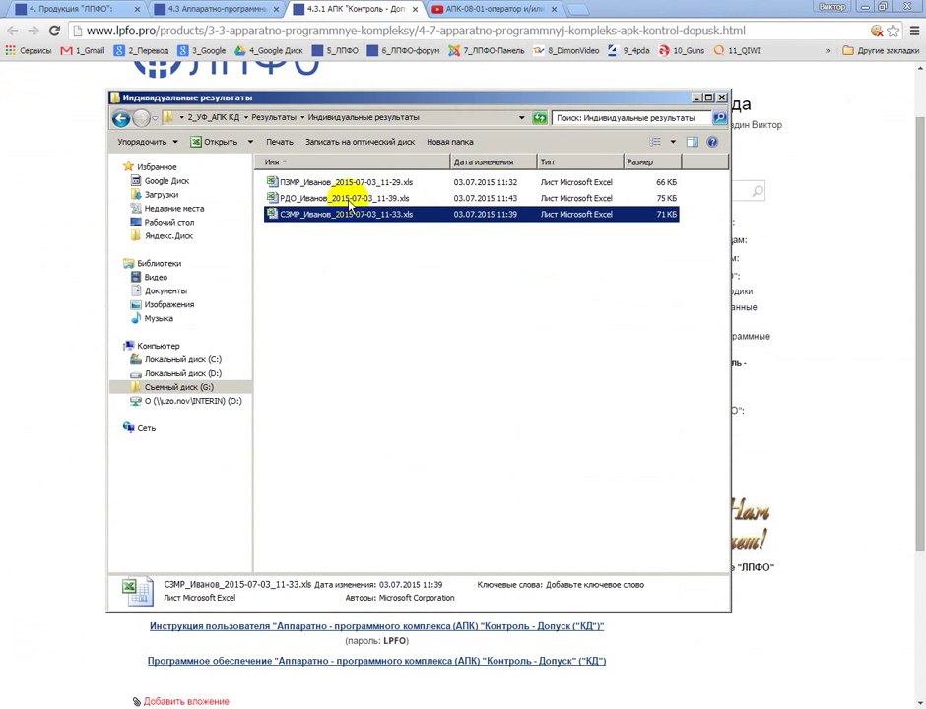
pyautogui.click(350, 204)
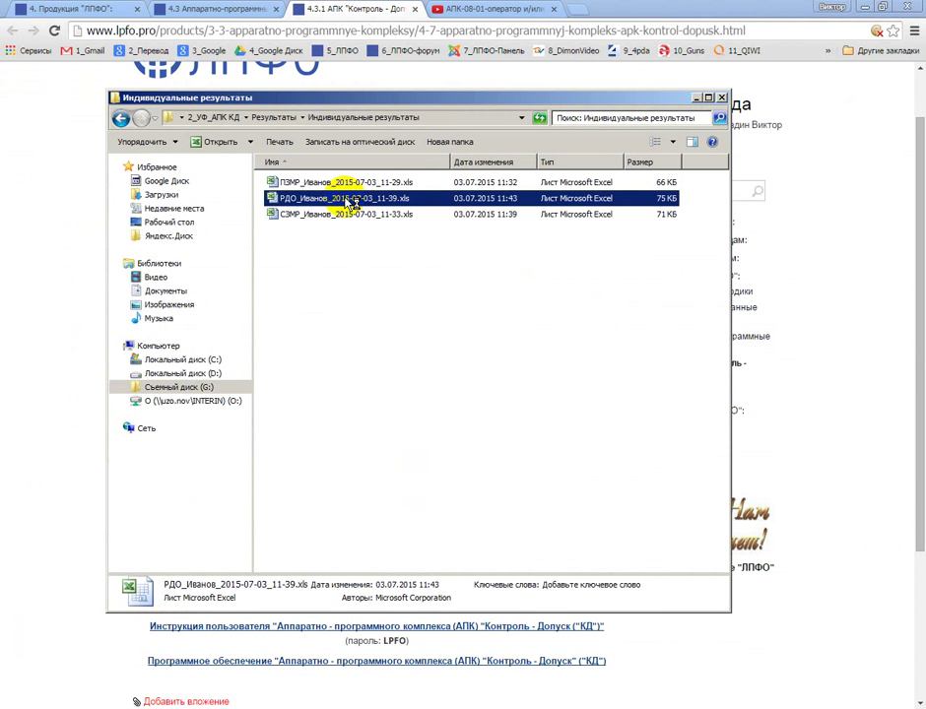
pyautogui.doubleClick(350, 204)
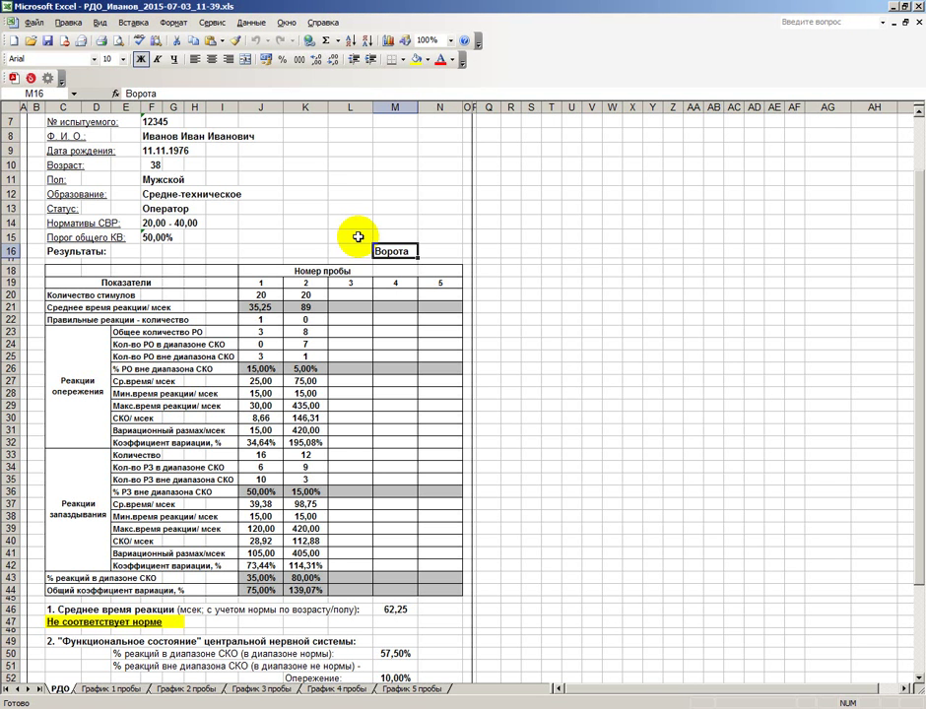
# Scroll the РДО table, pointing out the stimulus count and in-range lead reaction rows.
pyautogui.scroll(-1, 325, 211)
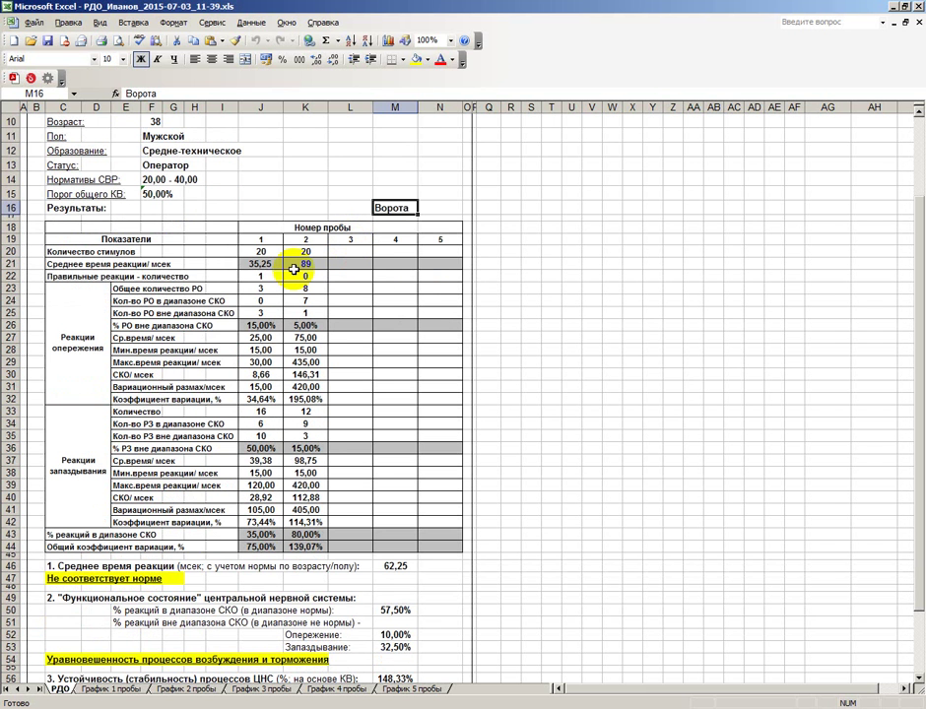
pyautogui.click(122, 252)
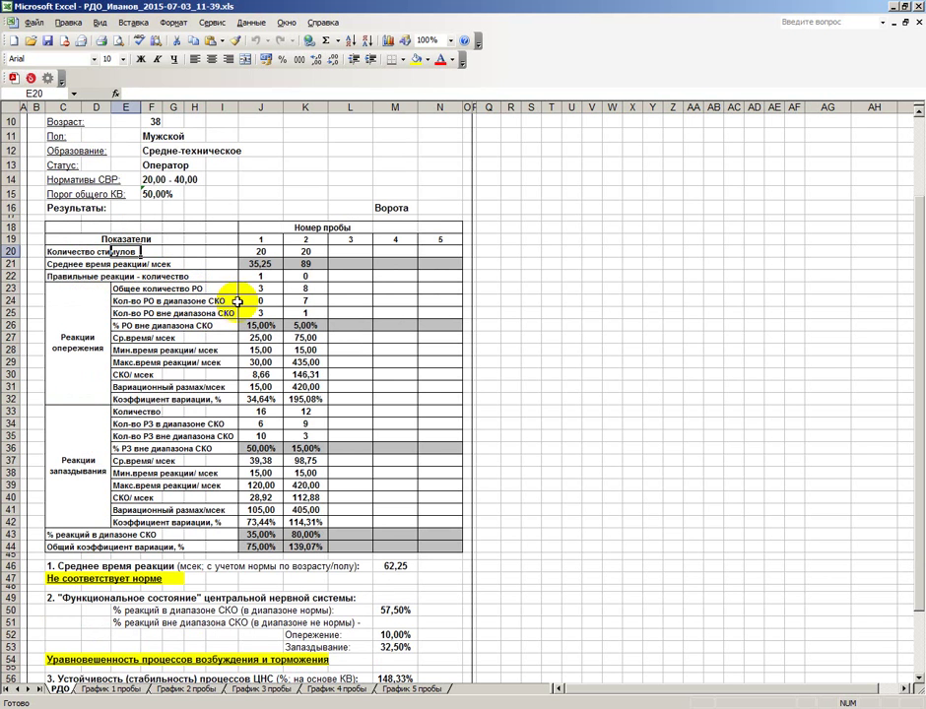
pyautogui.click(212, 300)
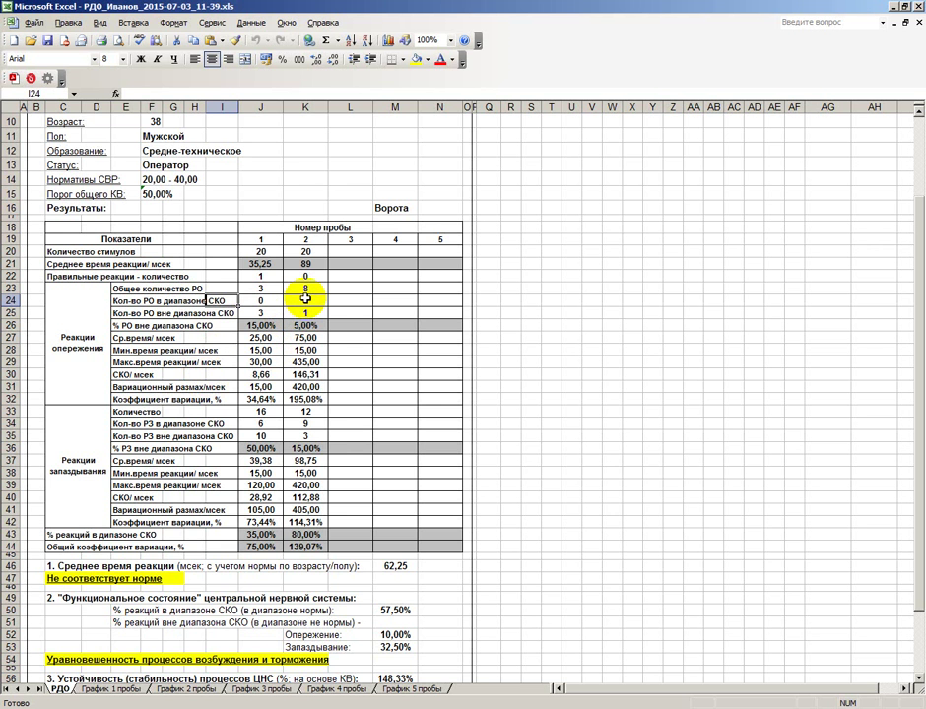
pyautogui.scroll(-2, 305, 299)
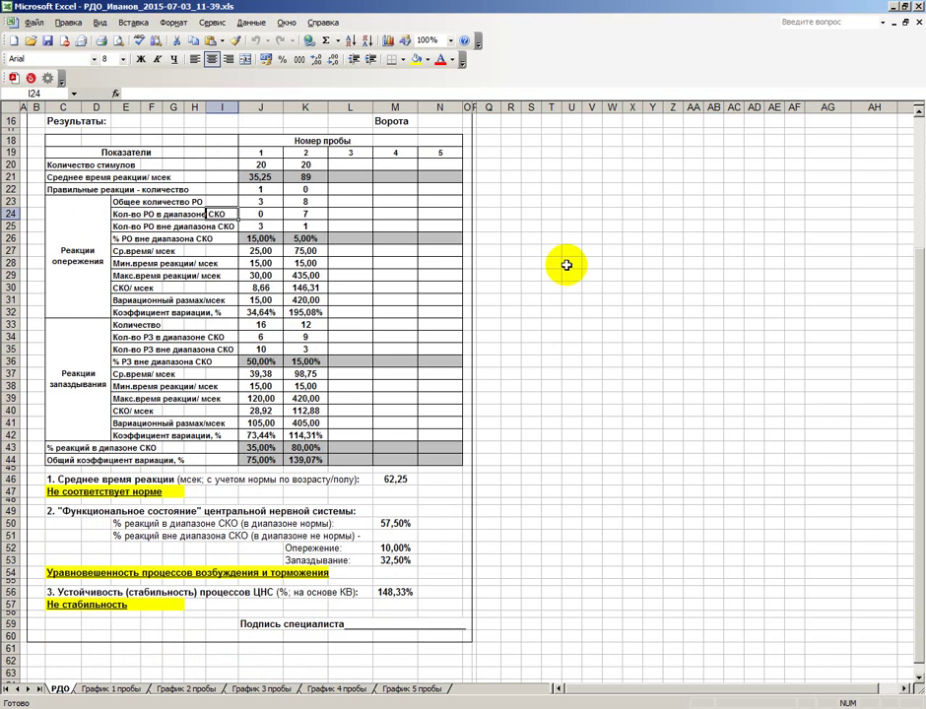
# Review the РДО verdicts: Не соответствует норме, process balance, and the 57,50% in-range share.
pyautogui.click(151, 480)
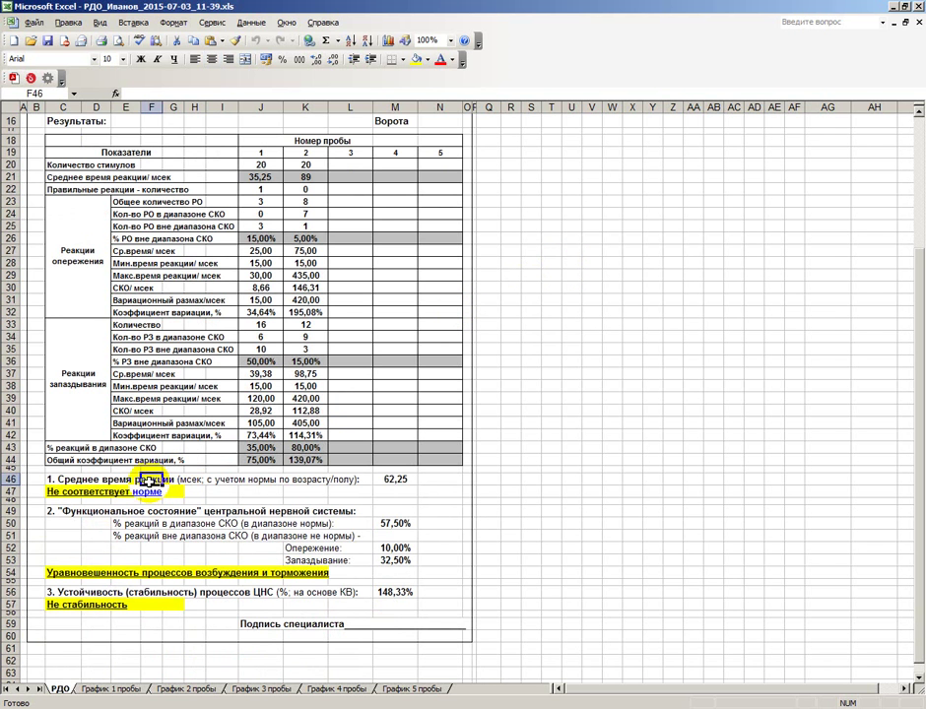
pyautogui.click(132, 491)
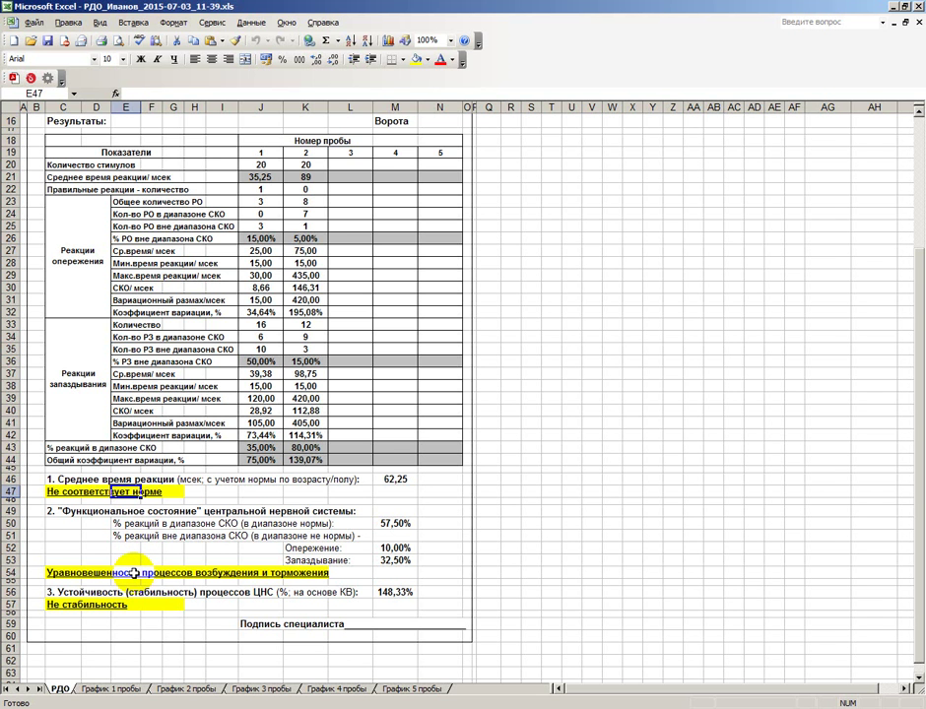
pyautogui.click(133, 573)
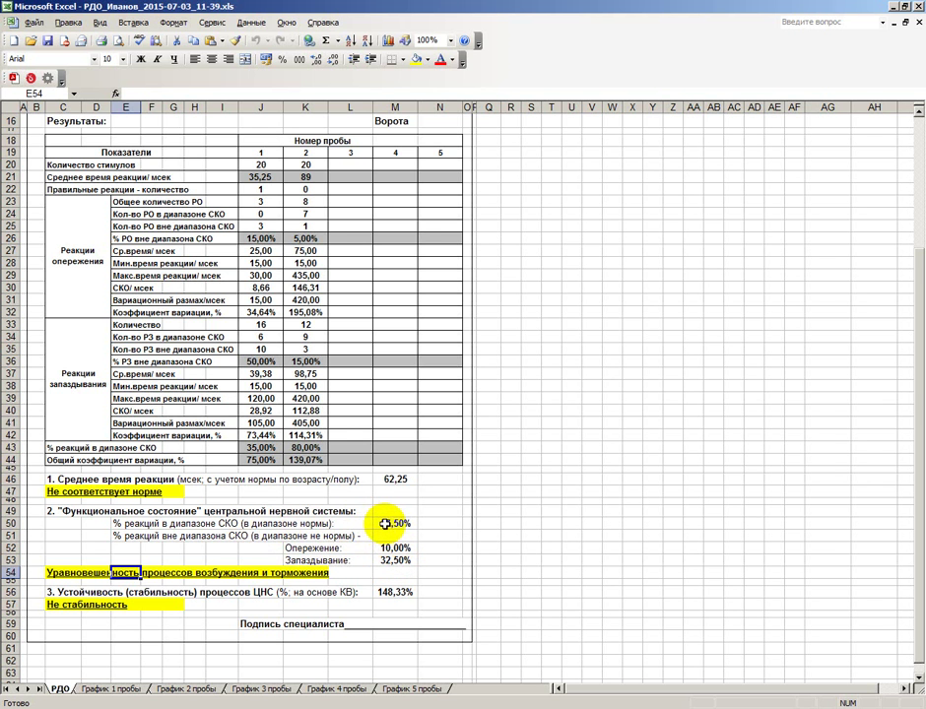
pyautogui.click(388, 524)
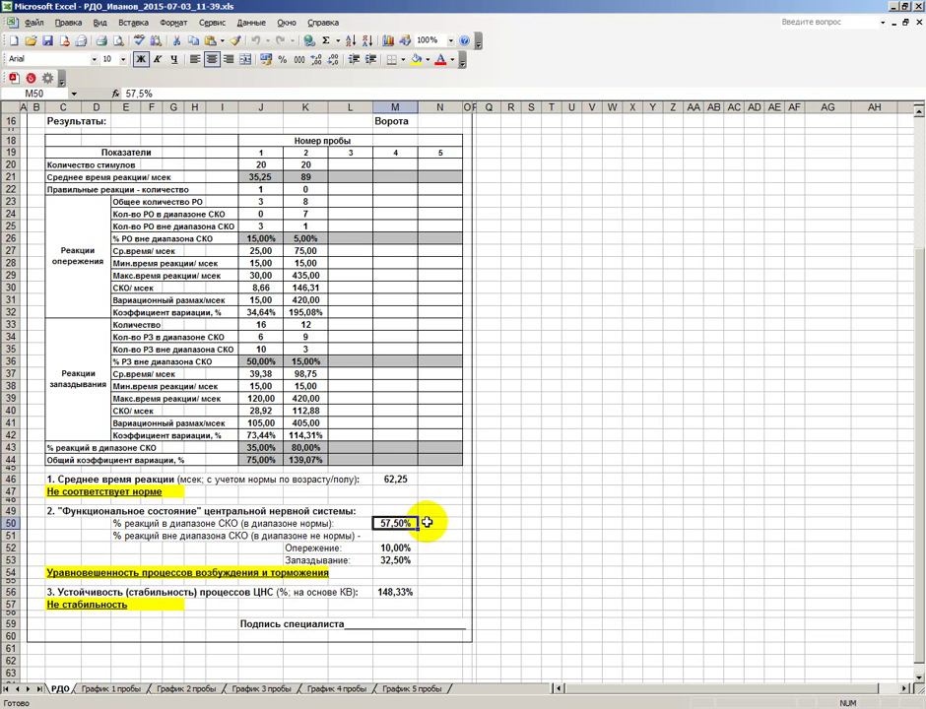
# Display the 'График 1 пробы' chart of the 20 trial-one reaction deviations.
pyautogui.scroll(-1, 426, 522)
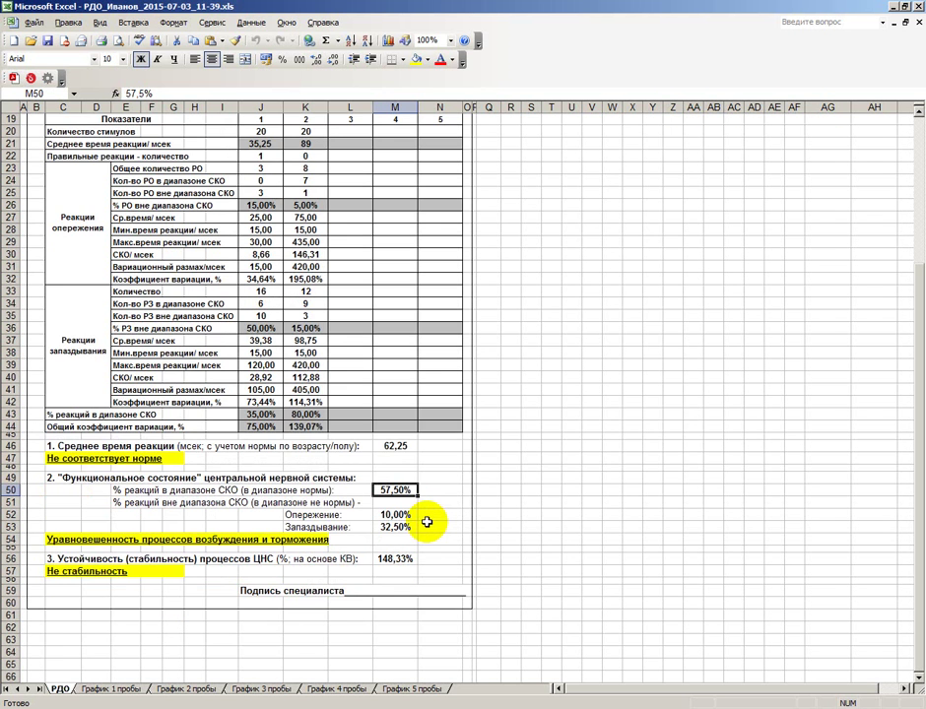
pyautogui.scroll(-1, 427, 522)
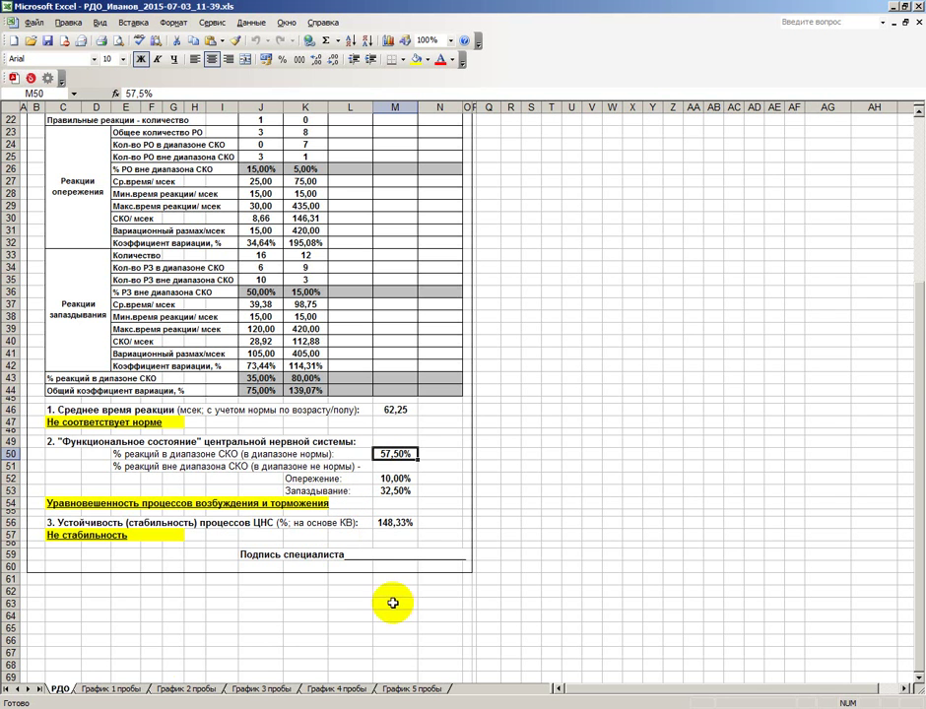
pyautogui.click(126, 688)
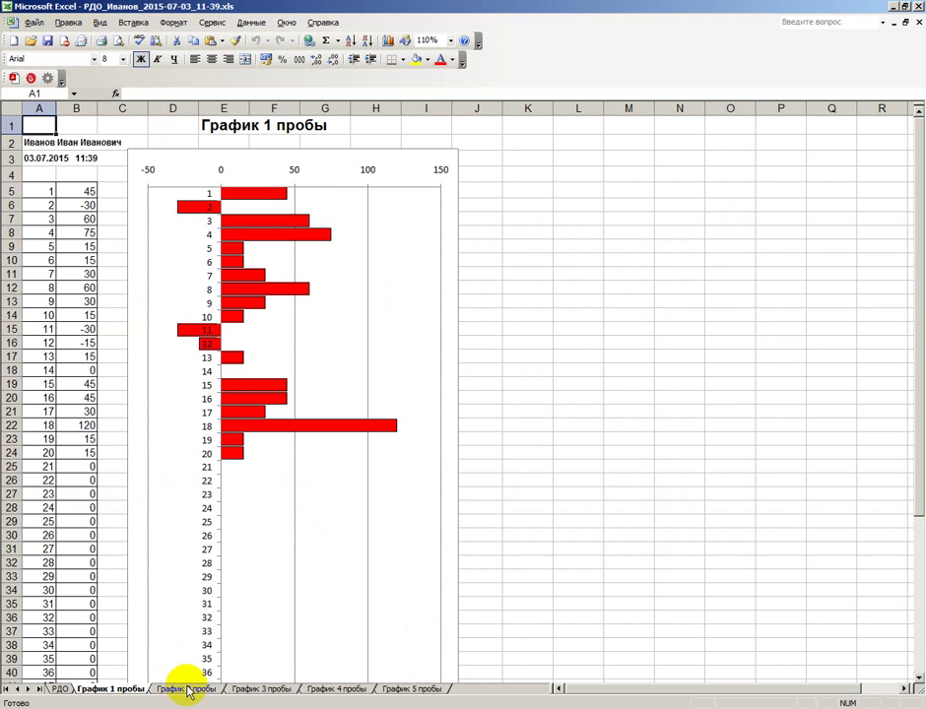
# Review the chart sheets for trials 2 to 5, go back to the РДО sheet and close the workbook.
pyautogui.click(188, 689)
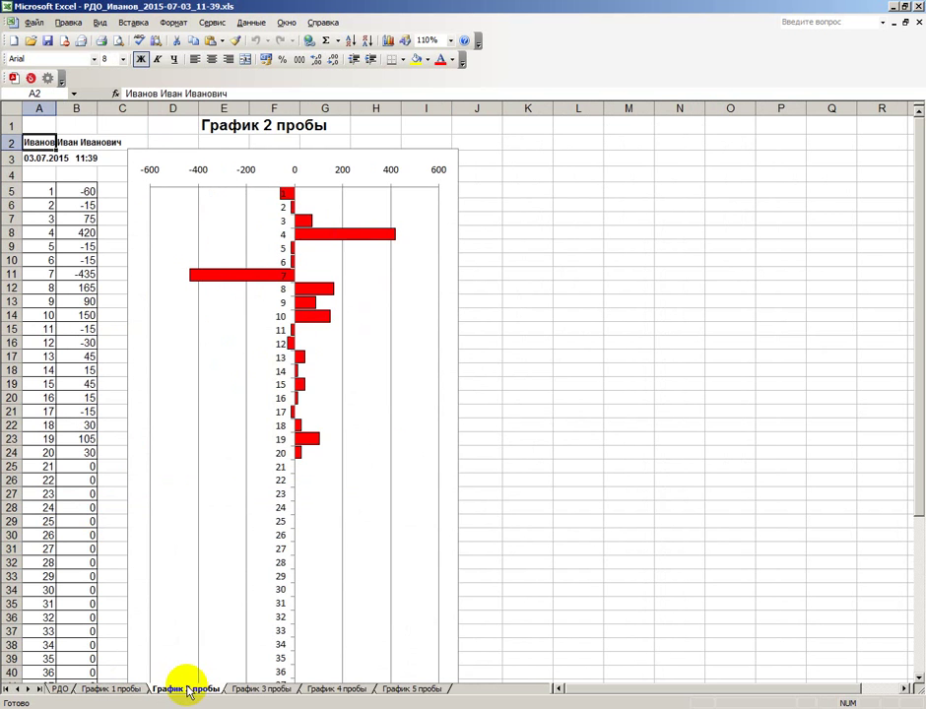
pyautogui.click(290, 693)
pyautogui.click(321, 689)
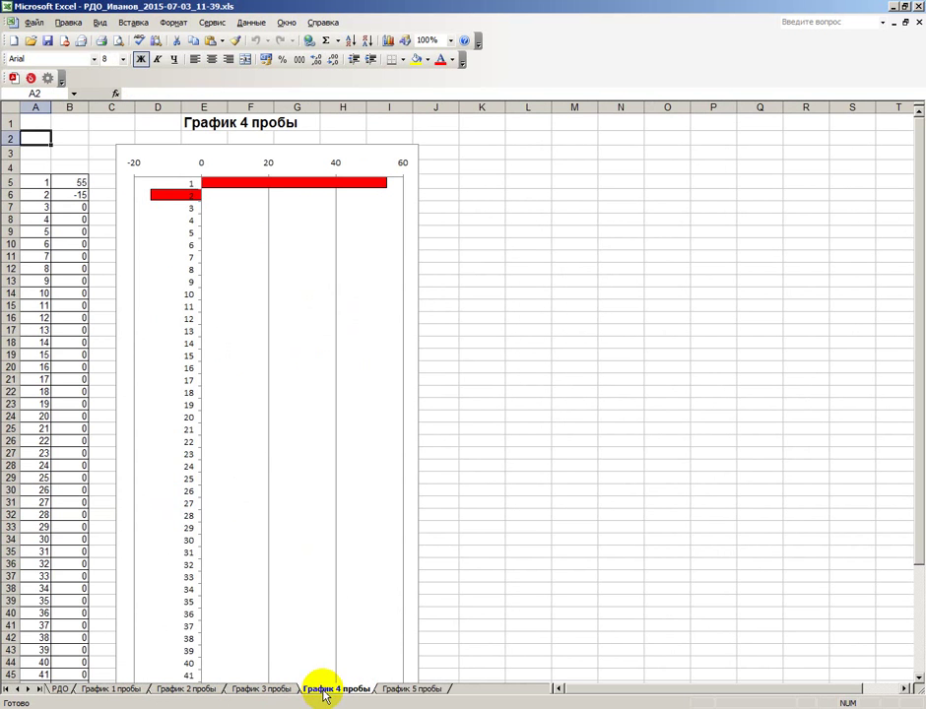
pyautogui.click(380, 692)
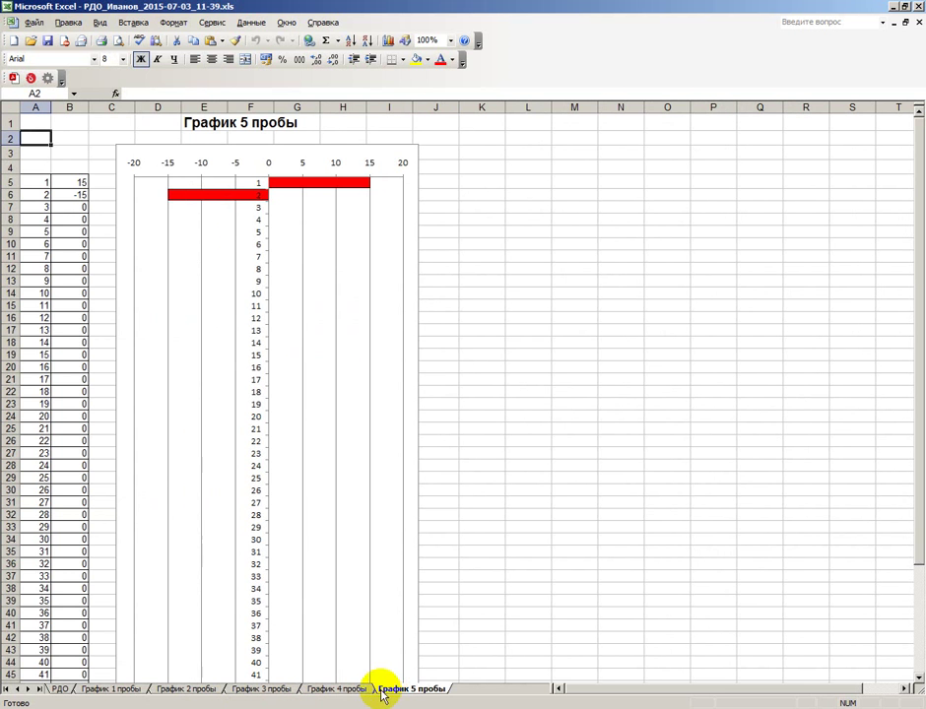
pyautogui.click(61, 690)
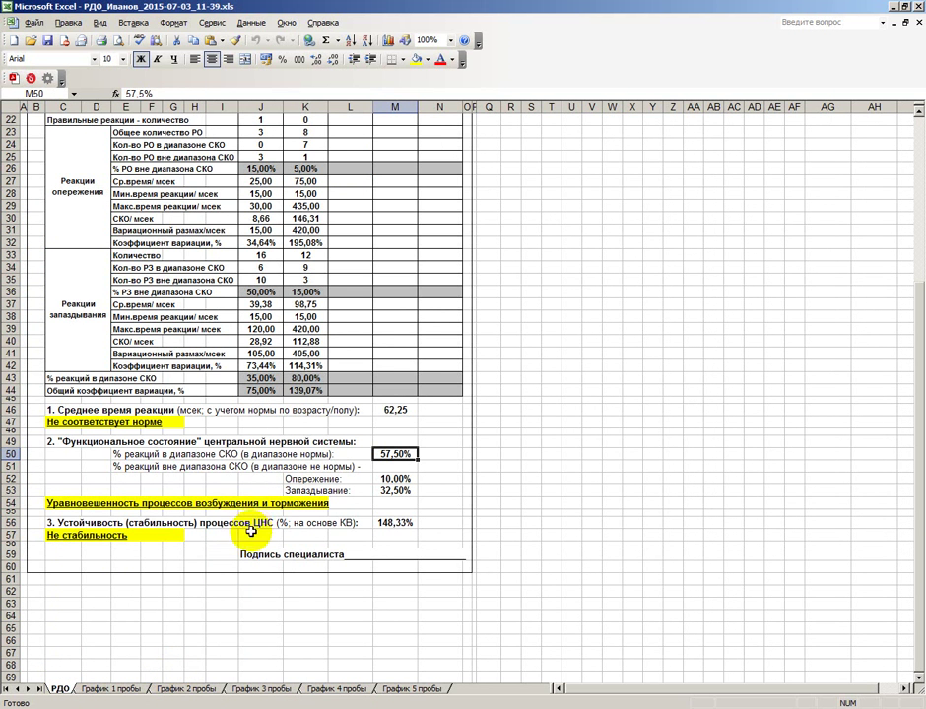
pyautogui.click(920, 6)
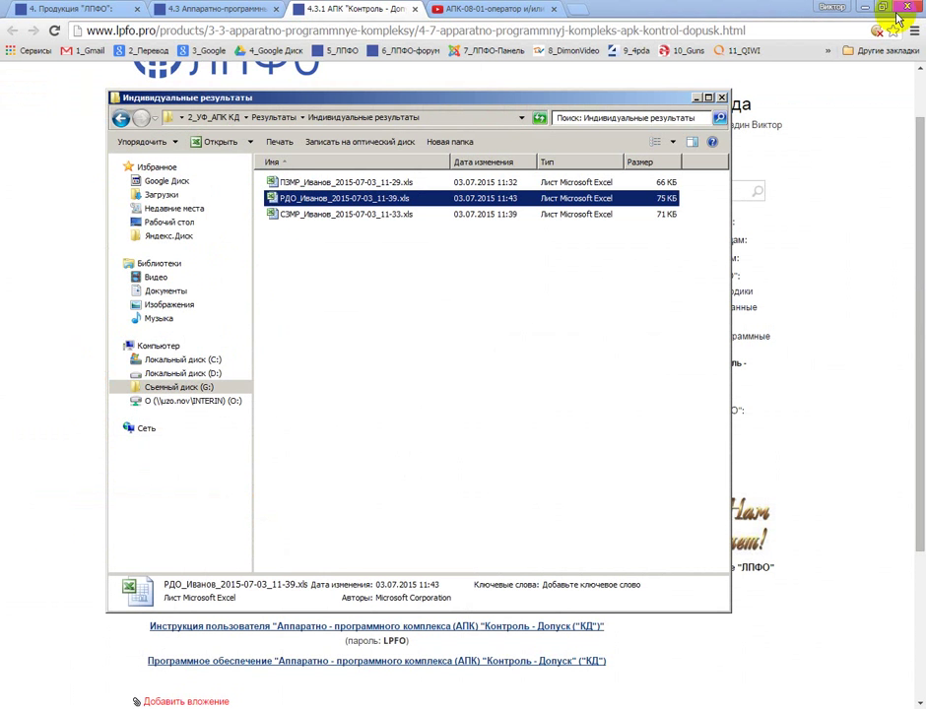
# Glance over the ПЗМР, РДО and СЗМР result files, then open БД по методике ПЗМР.xls from Результаты.
pyautogui.click(295, 182)
pyautogui.click(303, 201)
pyautogui.click(306, 215)
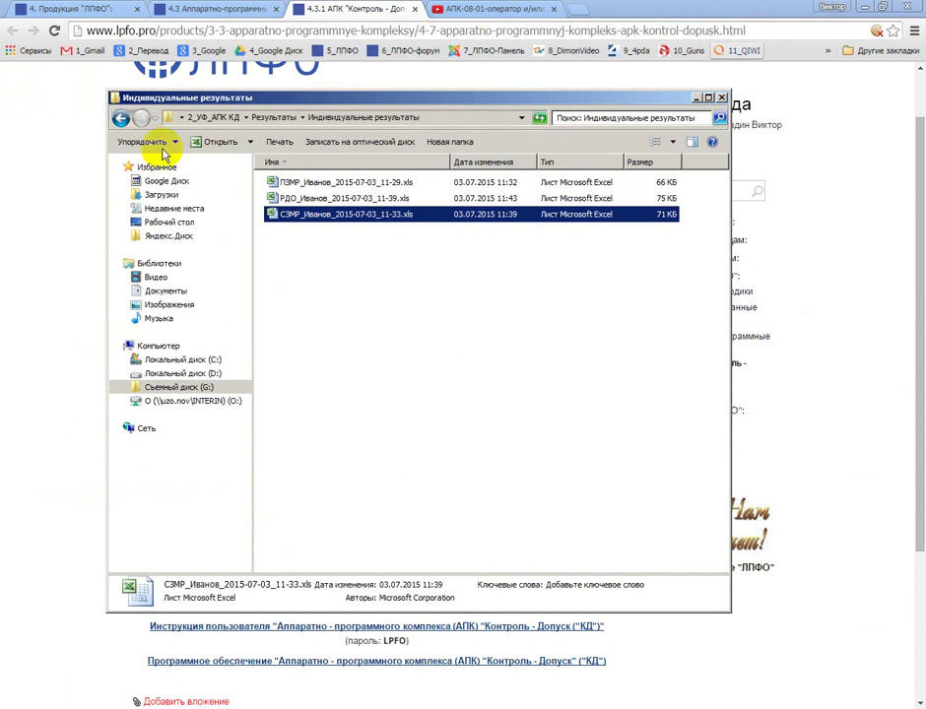
pyautogui.click(120, 118)
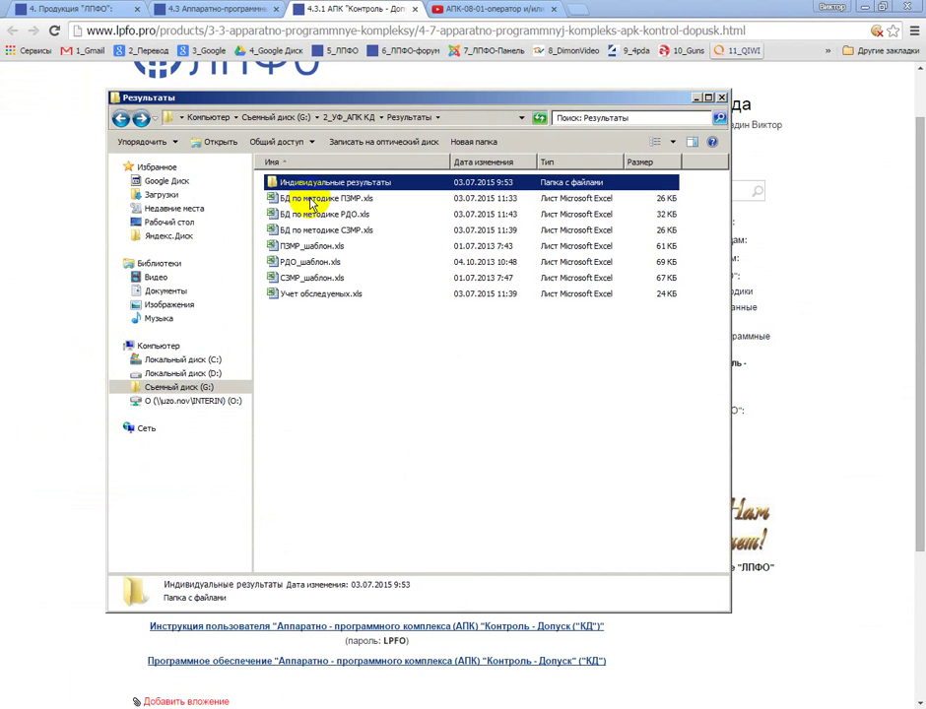
pyautogui.click(312, 202)
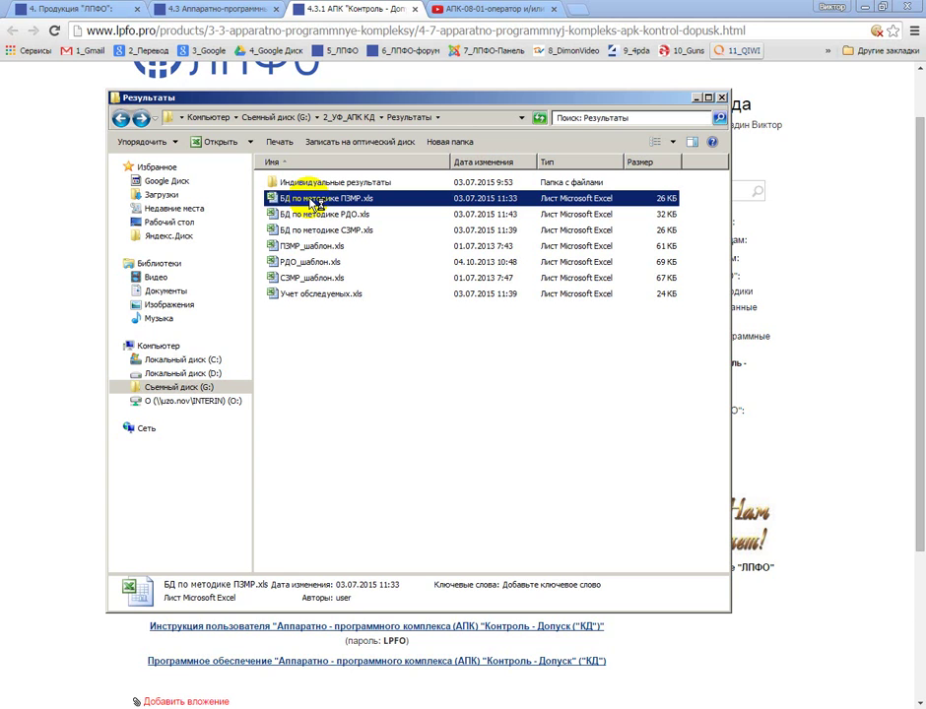
pyautogui.doubleClick(315, 202)
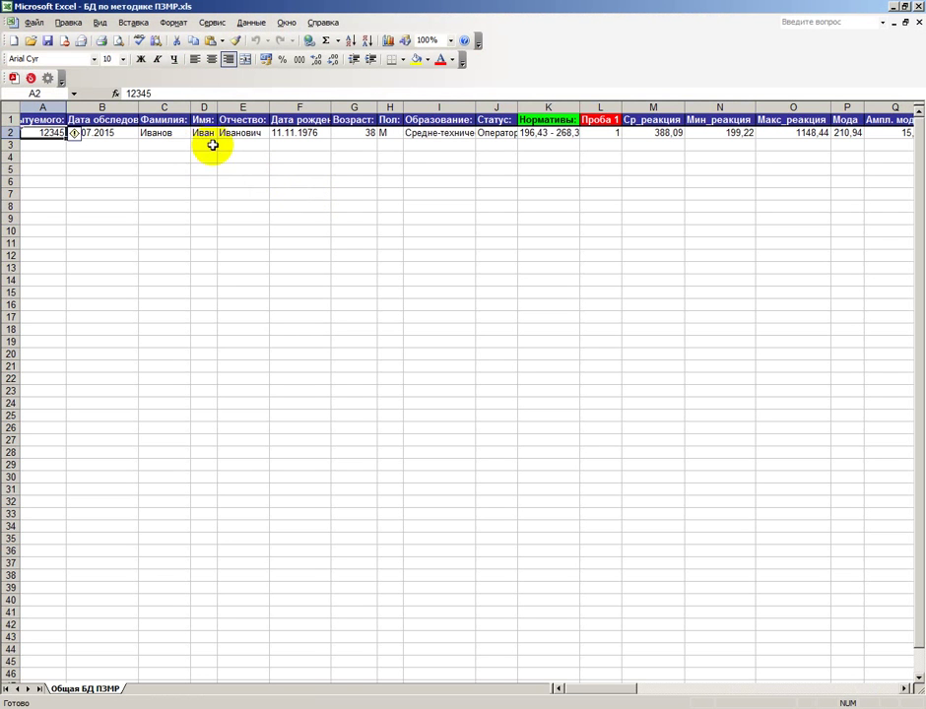
# Dismiss the smart tag on the subject's record and check the Нормативы range 196,43 - 268,37 in K2.
pyautogui.click(105, 146)
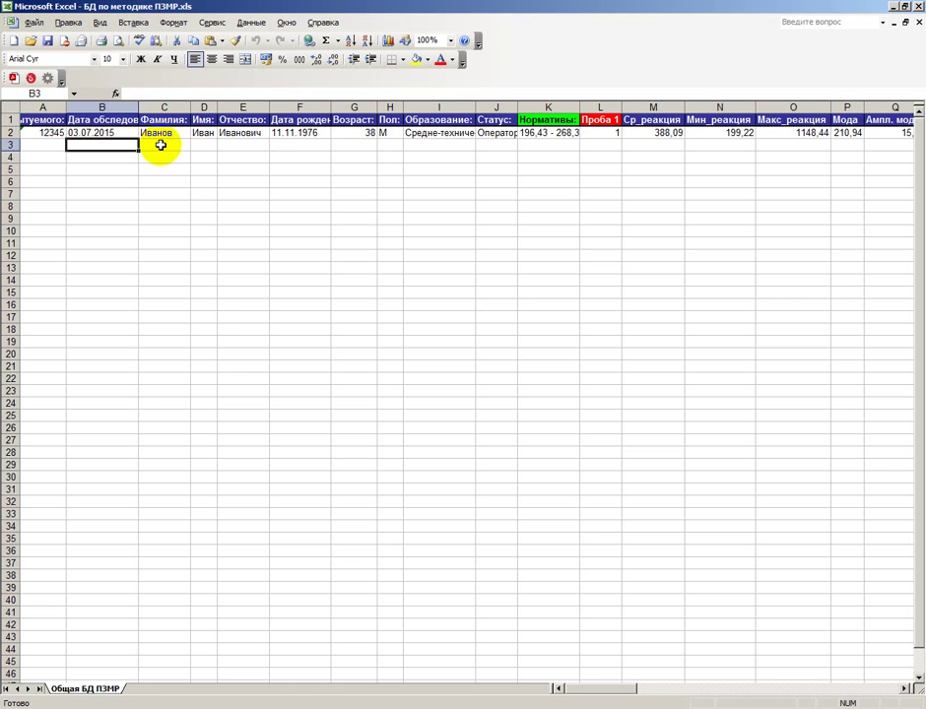
pyautogui.click(164, 146)
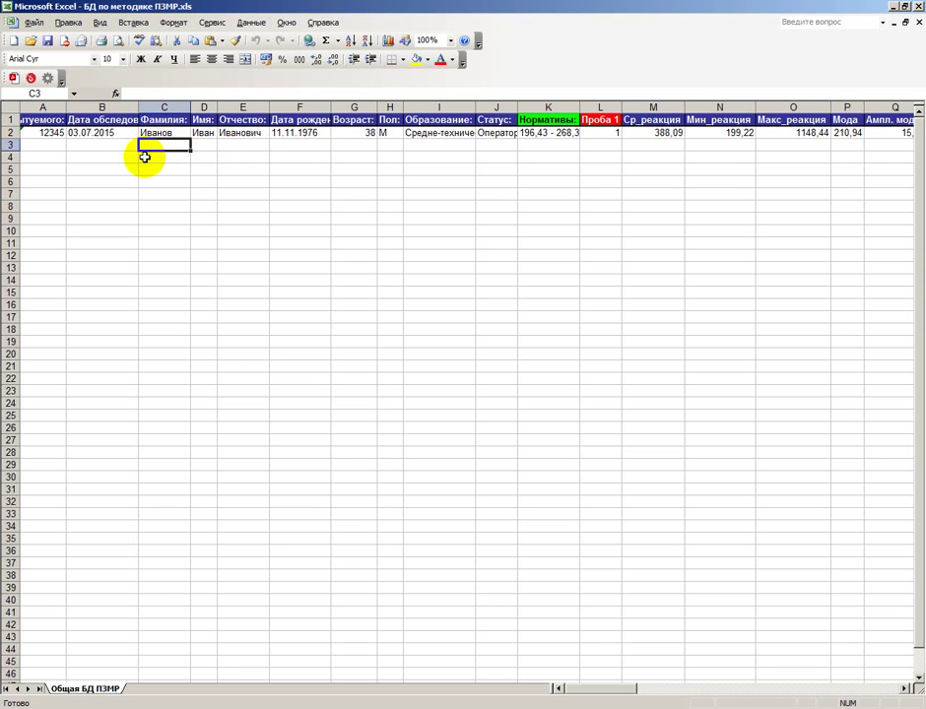
pyautogui.click(144, 158)
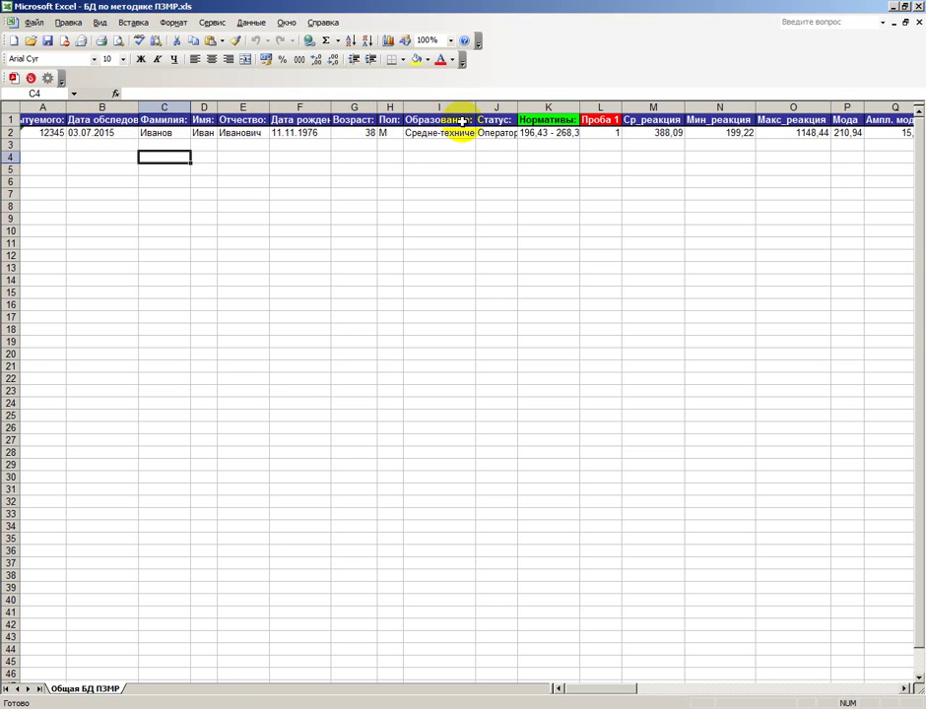
pyautogui.click(564, 134)
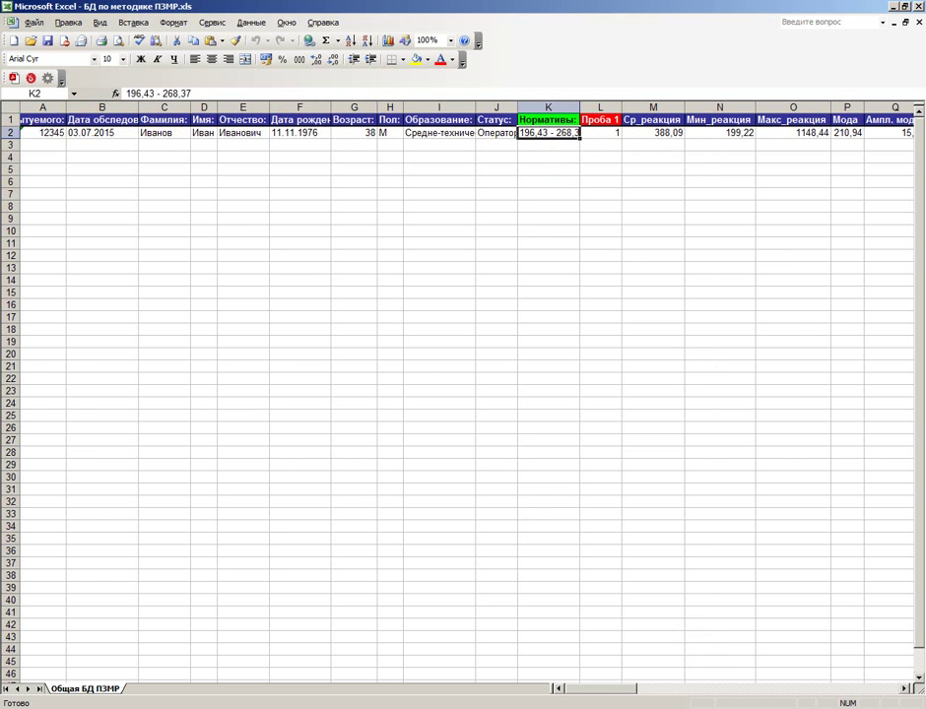
# Scroll right across the first trial blocks of the ПЗМР record.
pyautogui.click(905, 689)
pyautogui.click(905, 688)
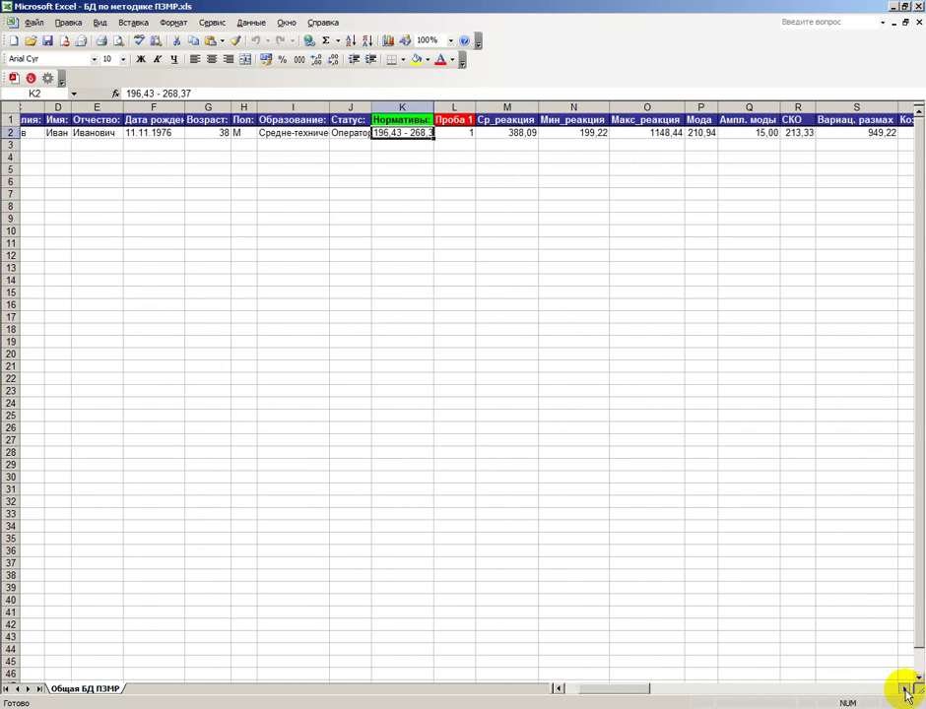
pyautogui.click(906, 688)
pyautogui.click(905, 689)
pyautogui.click(905, 689)
pyautogui.click(906, 689)
pyautogui.click(905, 689)
pyautogui.click(905, 688)
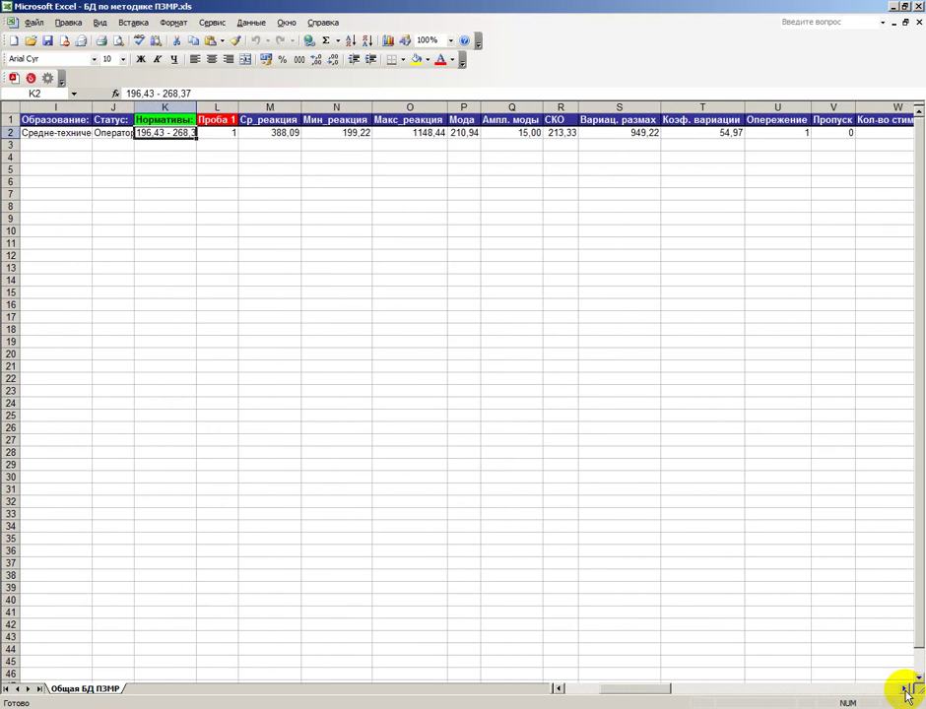
pyautogui.click(906, 689)
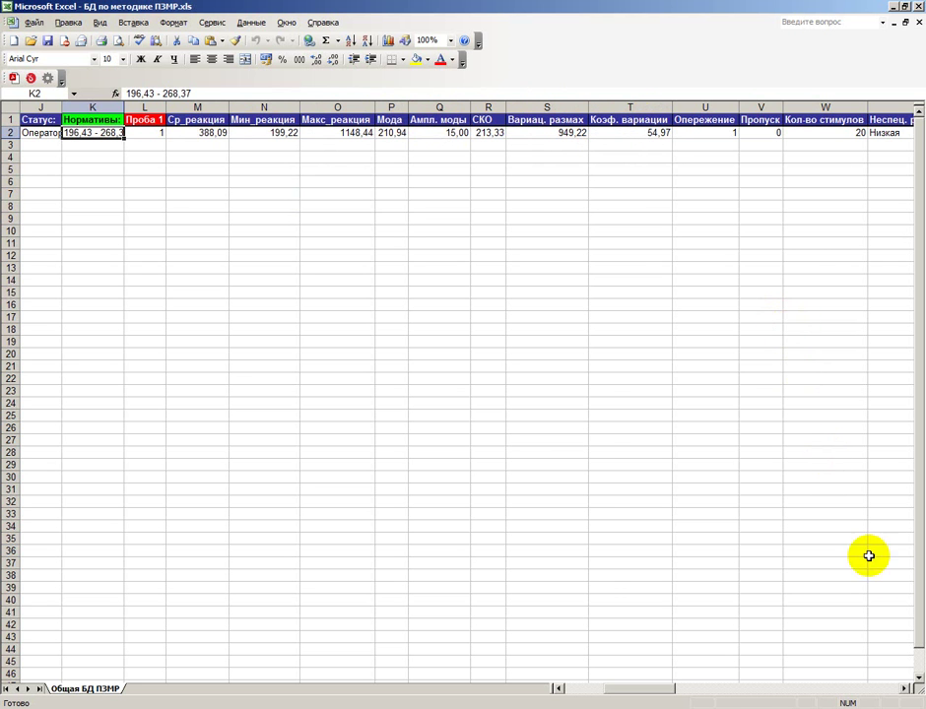
# Scroll on to columns BY–BZ showing the ИСВР score 346,00 rated Низкая, then close the workbook.
pyautogui.click(907, 693)
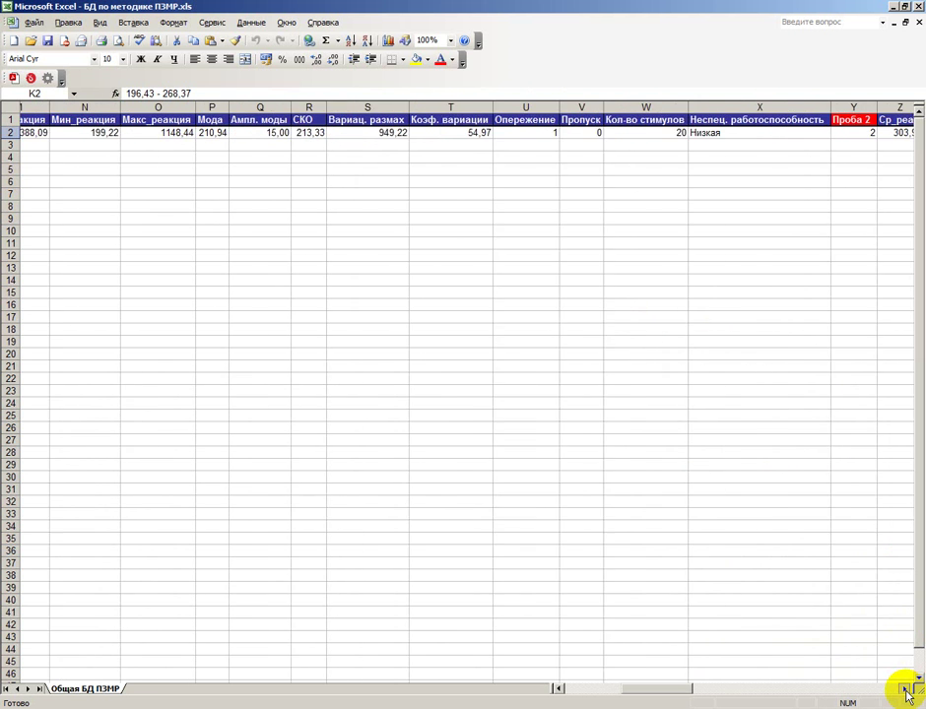
pyautogui.click(908, 692)
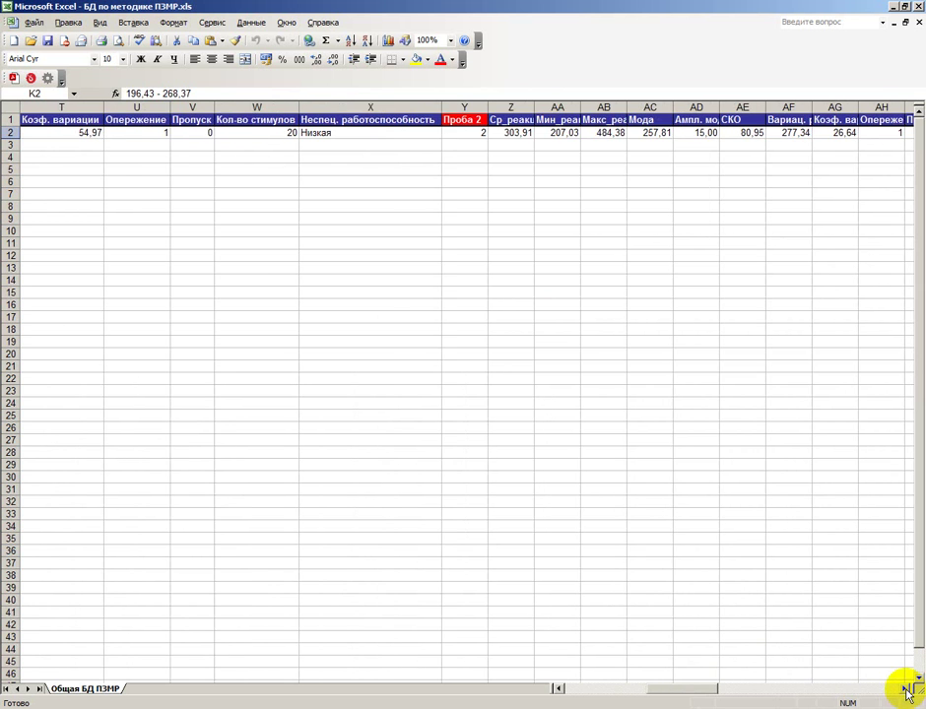
pyautogui.click(907, 692)
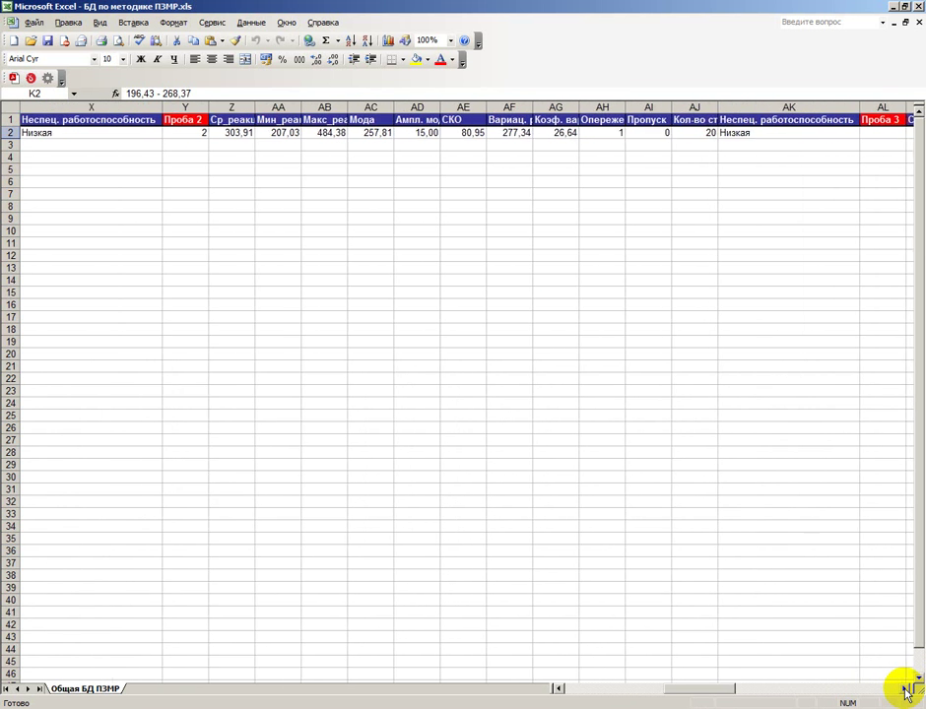
pyautogui.click(907, 692)
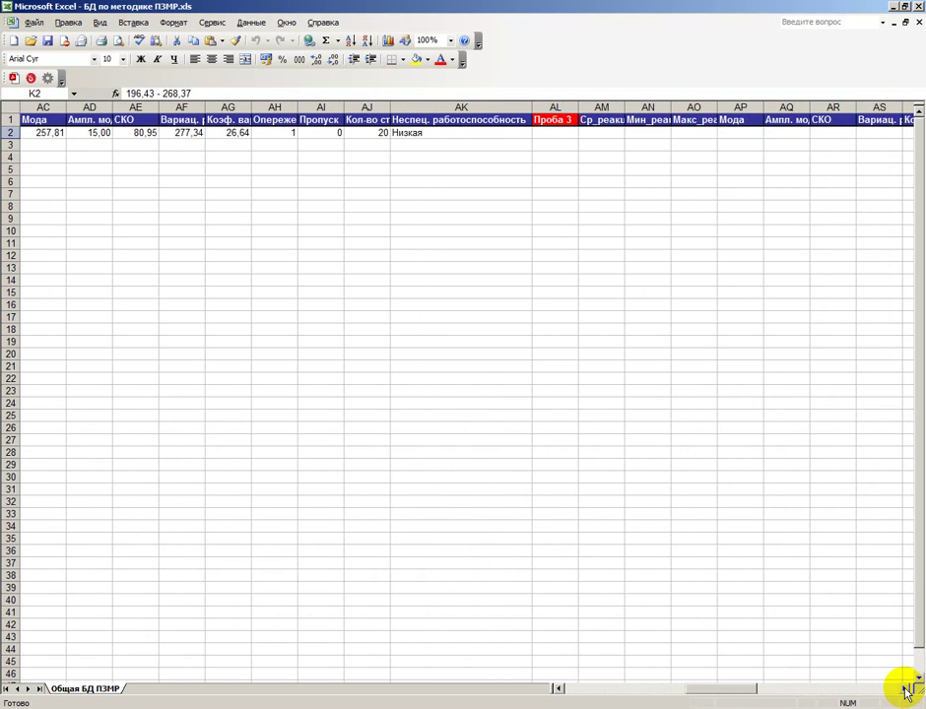
pyautogui.click(908, 693)
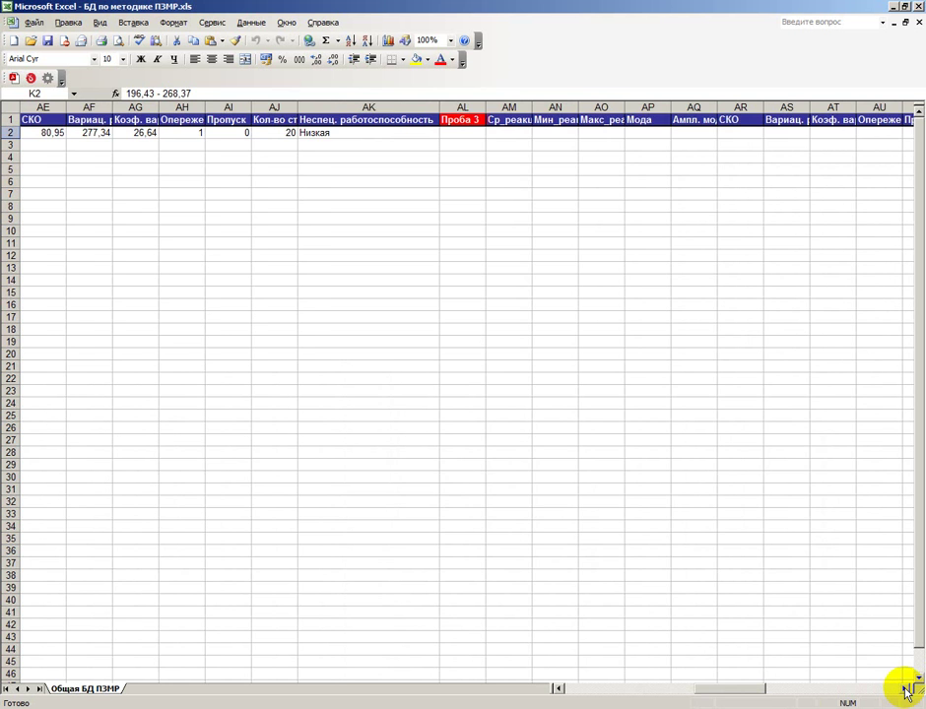
pyautogui.click(907, 693)
pyautogui.click(907, 693)
pyautogui.click(907, 693)
pyautogui.click(907, 693)
pyautogui.click(907, 692)
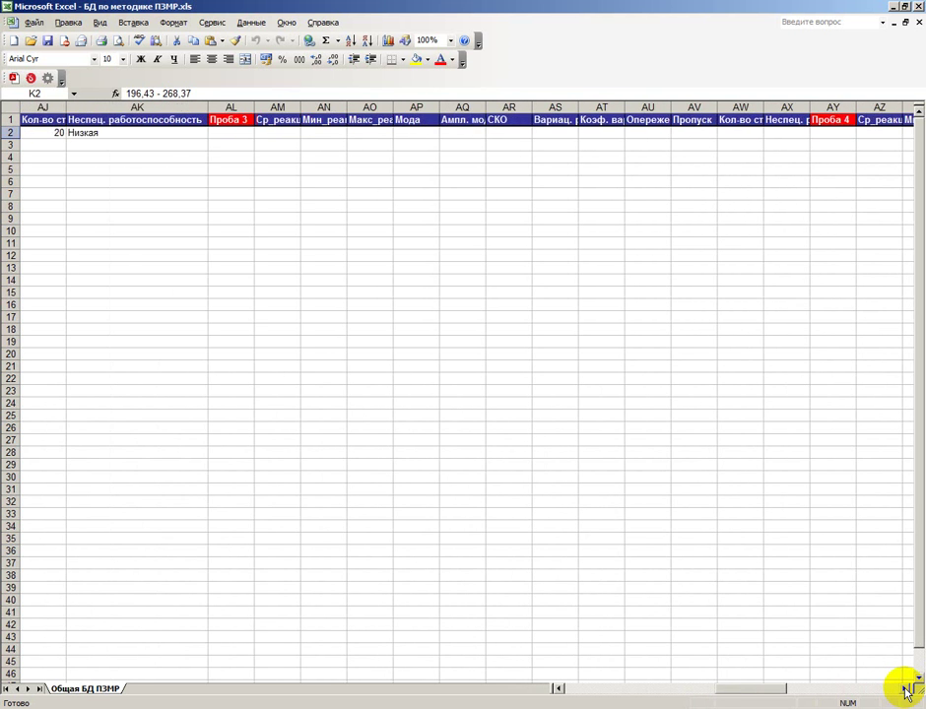
pyautogui.click(907, 692)
pyautogui.click(907, 693)
pyautogui.click(907, 693)
pyautogui.click(908, 693)
pyautogui.click(907, 692)
pyautogui.click(908, 693)
pyautogui.click(907, 693)
pyautogui.click(907, 693)
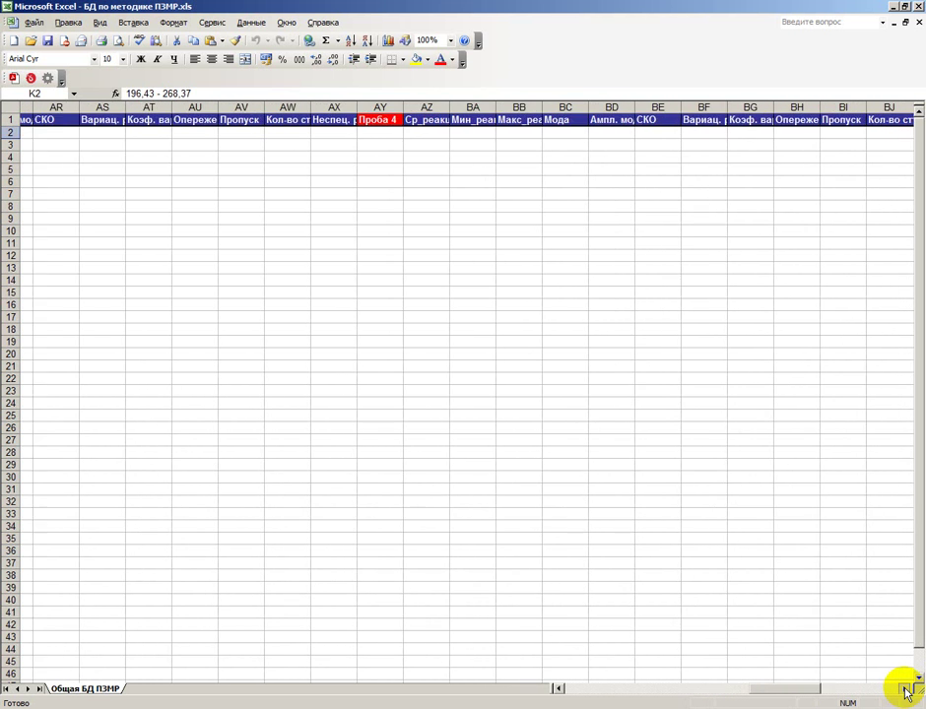
pyautogui.click(907, 692)
pyautogui.click(907, 693)
pyautogui.click(907, 692)
pyautogui.click(908, 692)
pyautogui.click(907, 692)
pyautogui.click(908, 693)
pyautogui.click(907, 693)
pyautogui.click(907, 693)
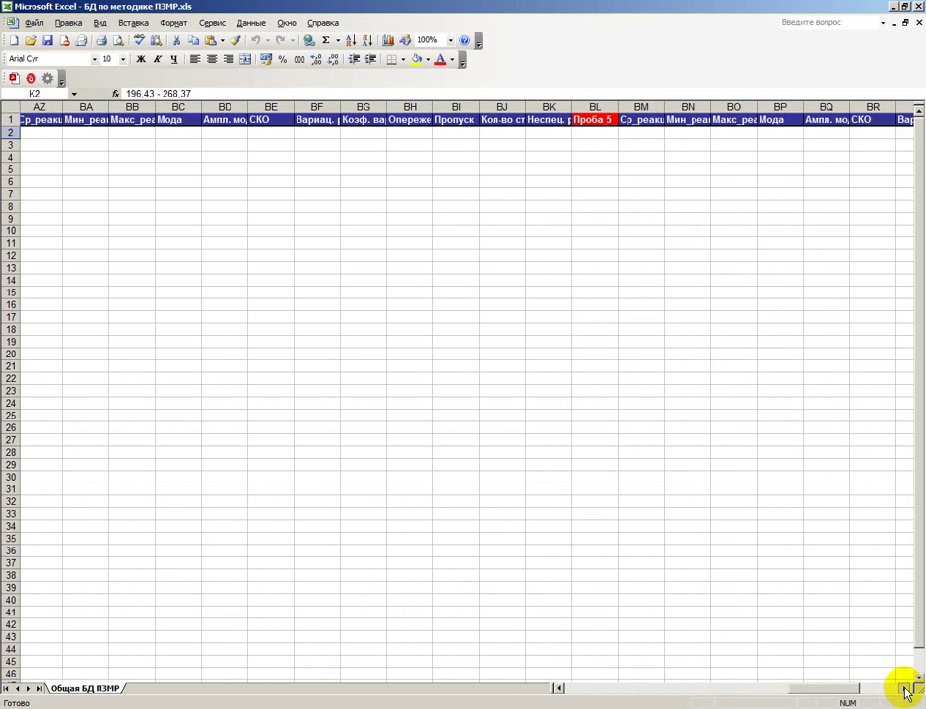
pyautogui.click(907, 692)
pyautogui.click(908, 692)
pyautogui.click(907, 693)
pyautogui.click(907, 693)
pyautogui.click(908, 692)
pyautogui.click(907, 693)
pyautogui.click(907, 692)
pyautogui.click(907, 692)
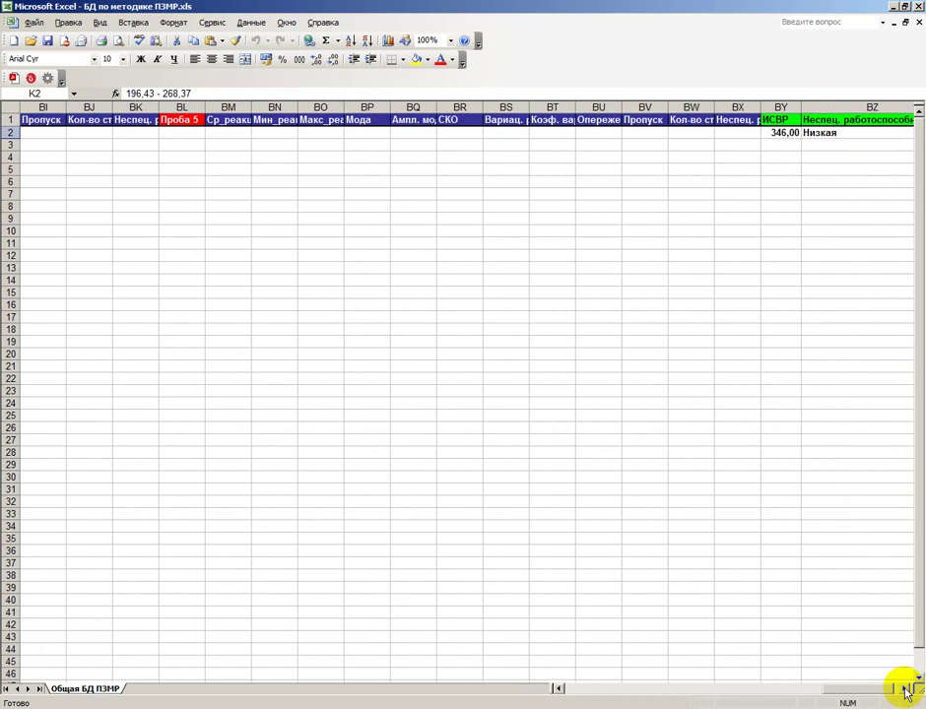
pyautogui.click(906, 689)
pyautogui.click(907, 689)
pyautogui.click(906, 690)
pyautogui.click(906, 689)
pyautogui.click(906, 690)
pyautogui.click(907, 690)
pyautogui.click(906, 690)
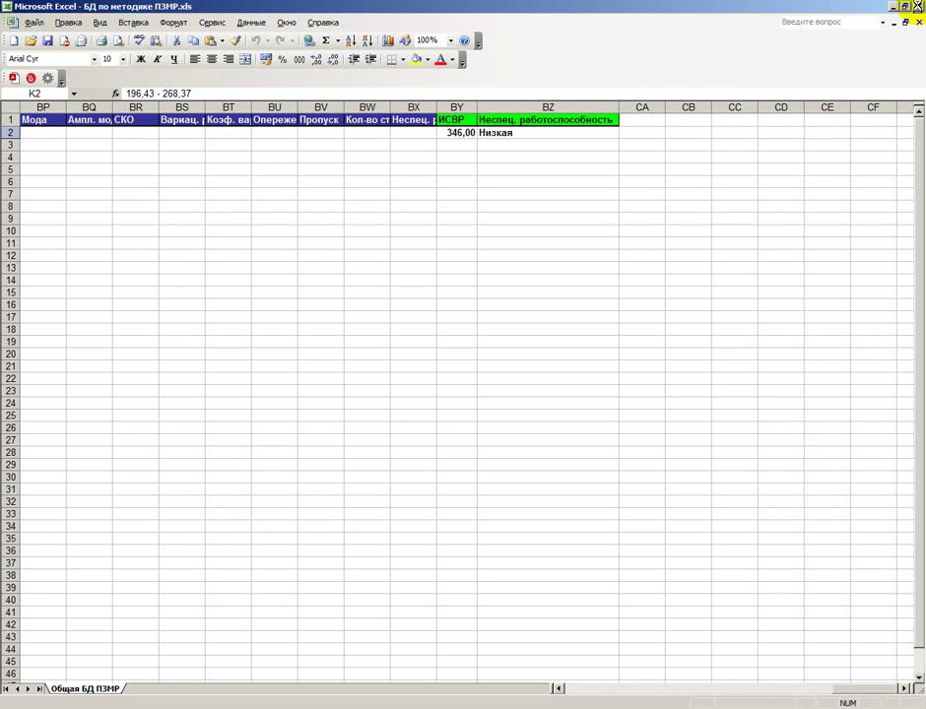
pyautogui.click(919, 6)
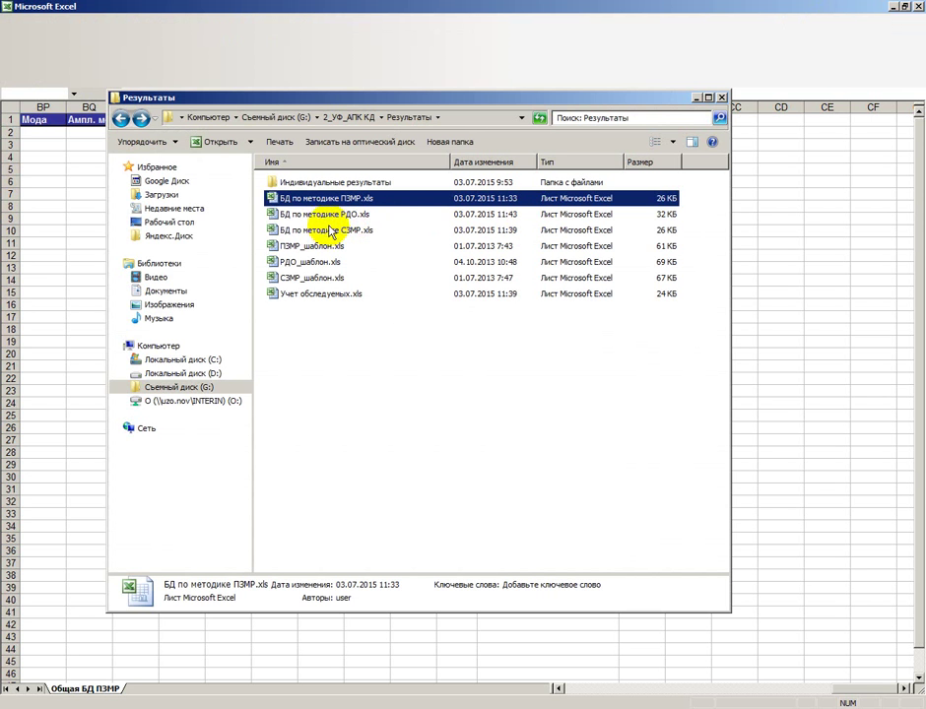
# Select the СЗМР and РДО database files, then the Учет обследуемых.xls examinee registry.
pyautogui.click(331, 229)
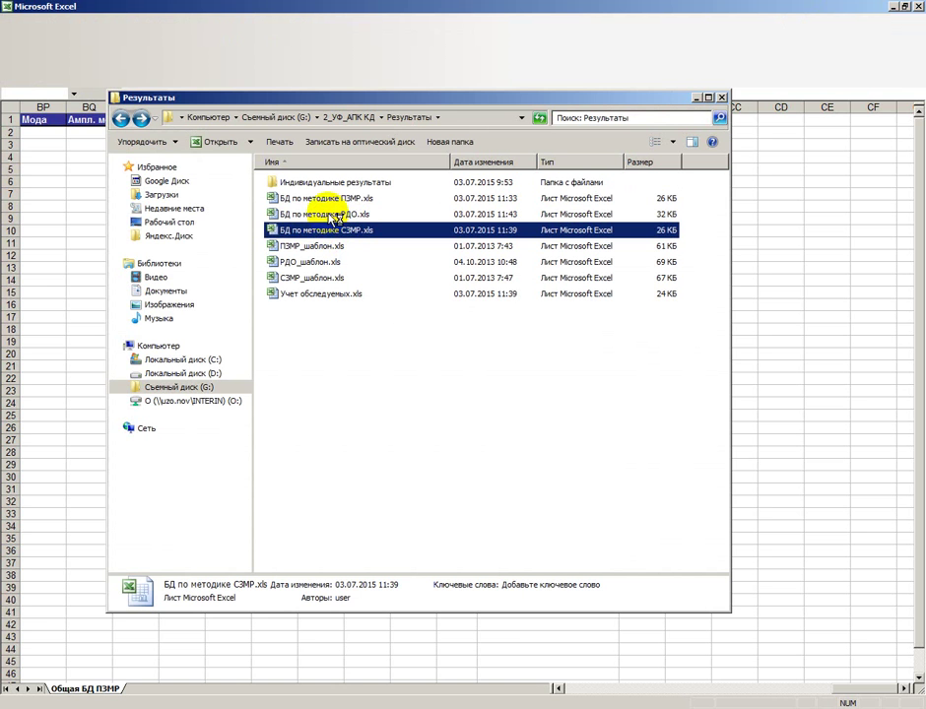
pyautogui.click(330, 215)
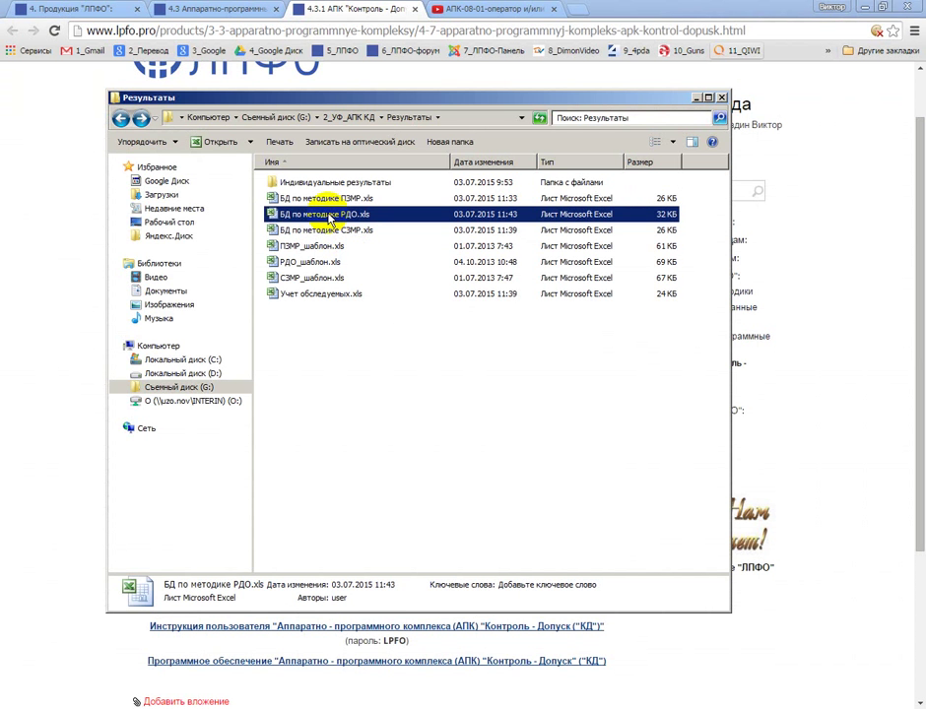
pyautogui.click(328, 296)
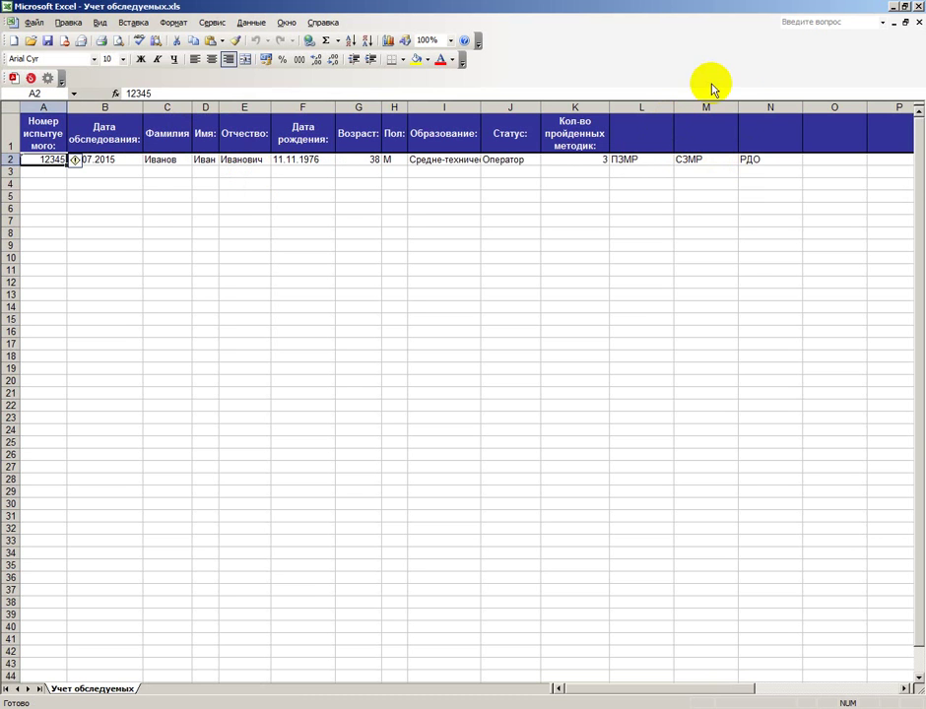
# Close the registry after checking the subject's 3 completed methods: ПЗМР, СЗМР and РДО.
pyautogui.click(917, 6)
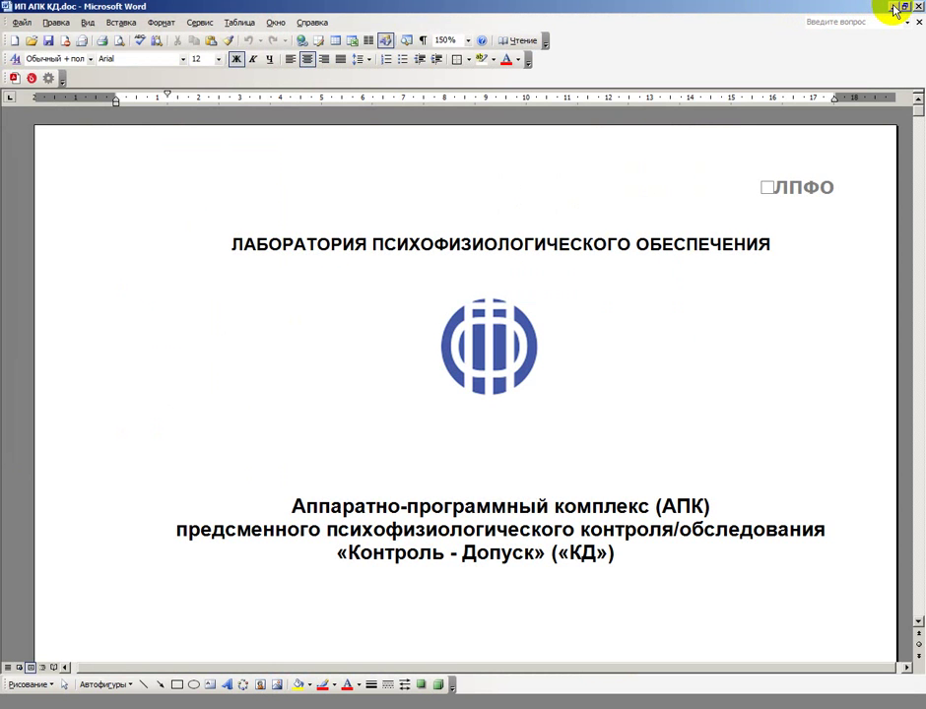
# Minimize the ИП АПК КД.doc Word window to reveal the Результаты folder.
pyautogui.click(895, 8)
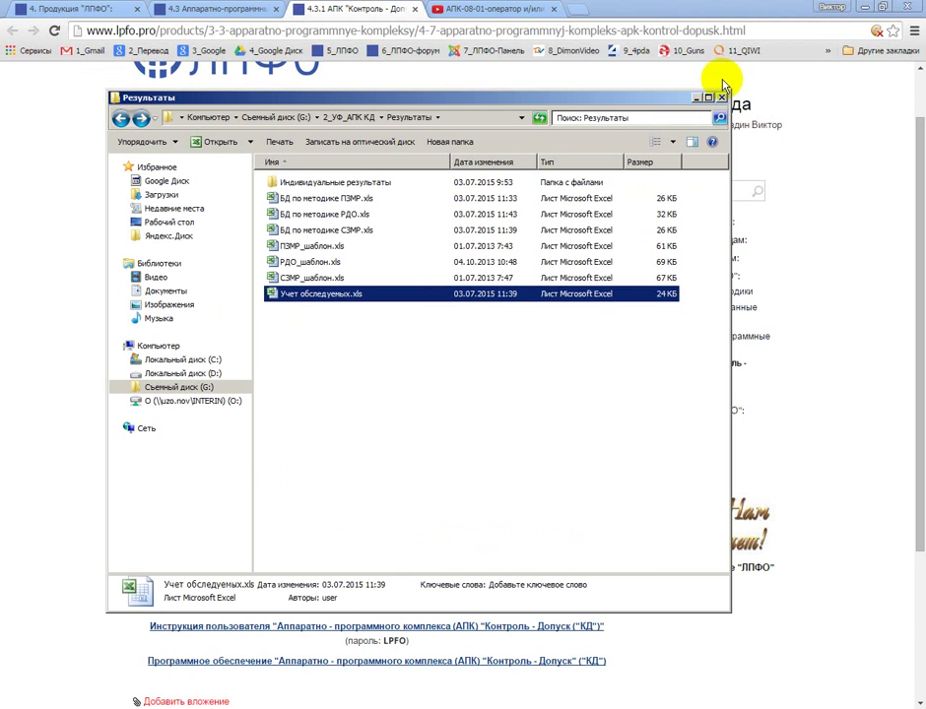